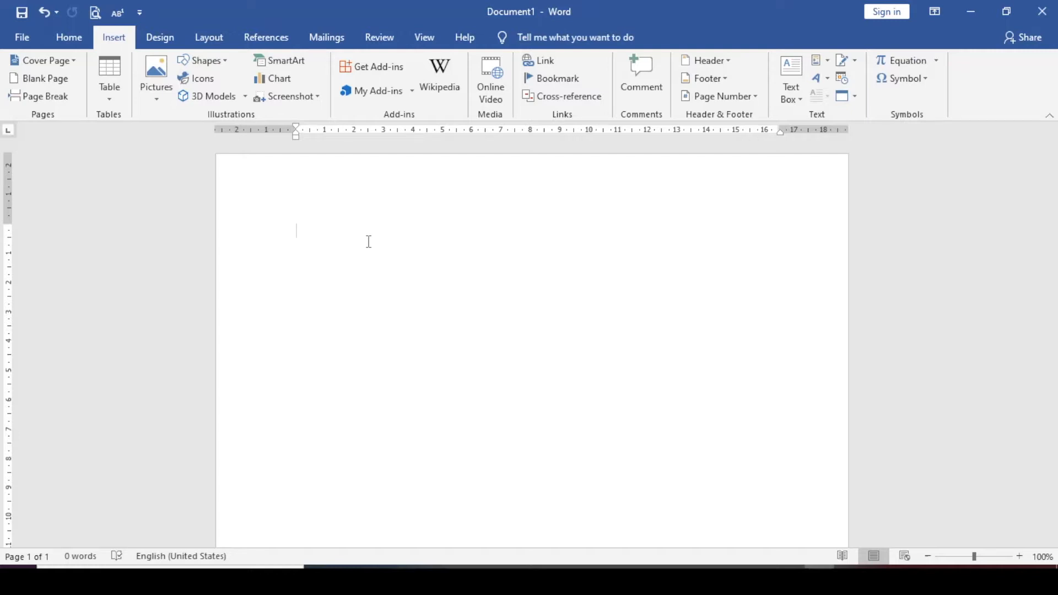
Step: Enter "IT Toolbox" as a centred Heading 1 title and close the Navigation pane
text(IT Toolbox)
key(ctrl+a)
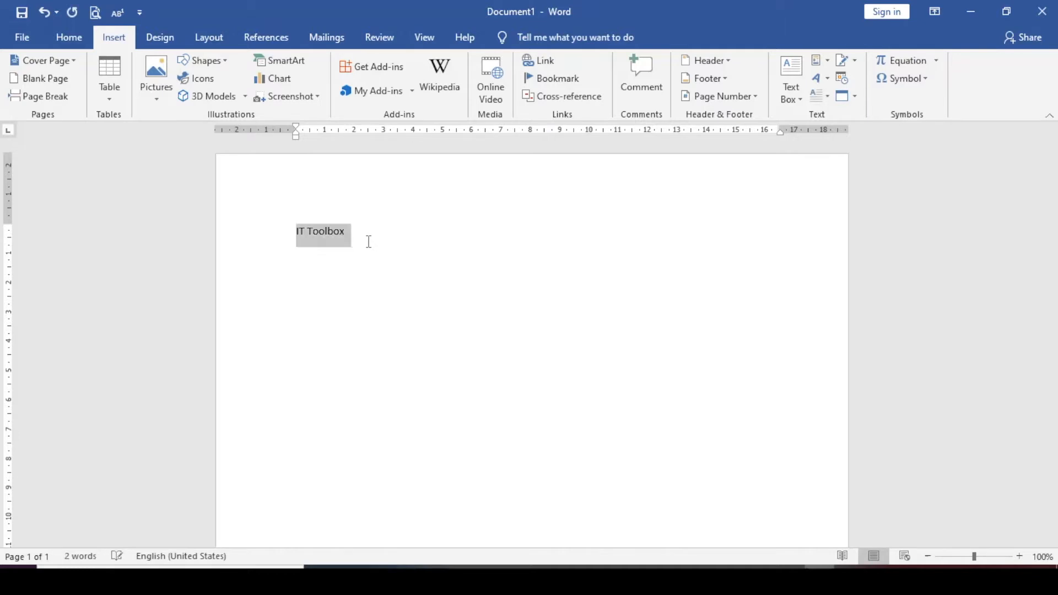
click(77, 39)
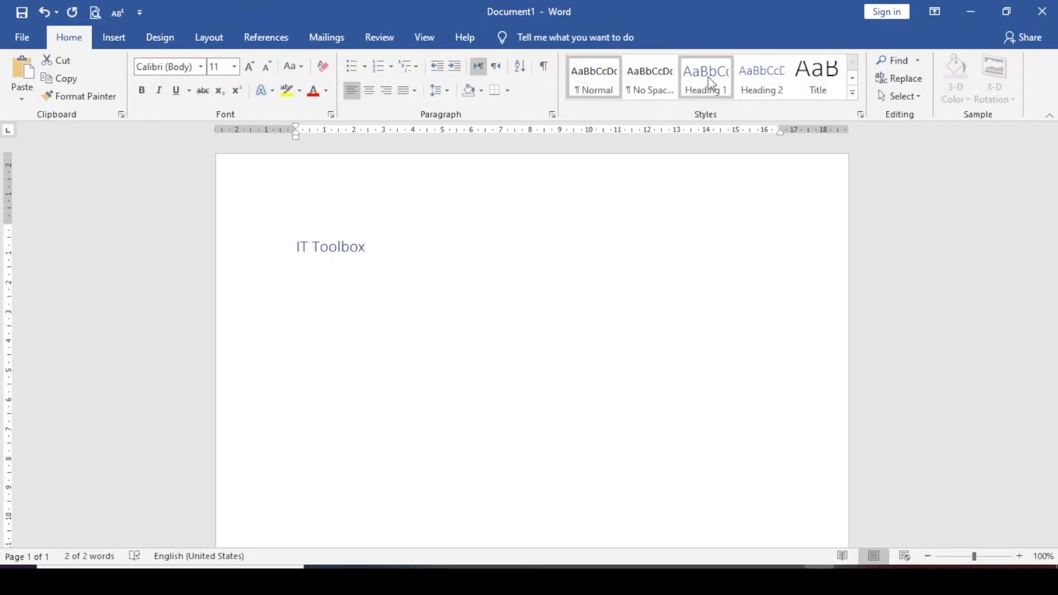
click(709, 80)
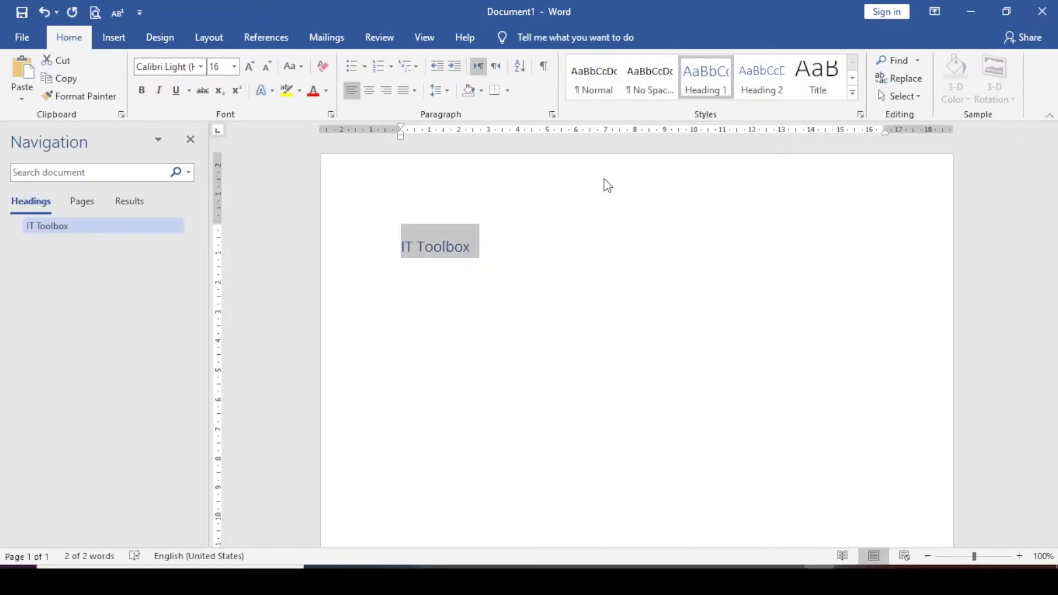
click(369, 91)
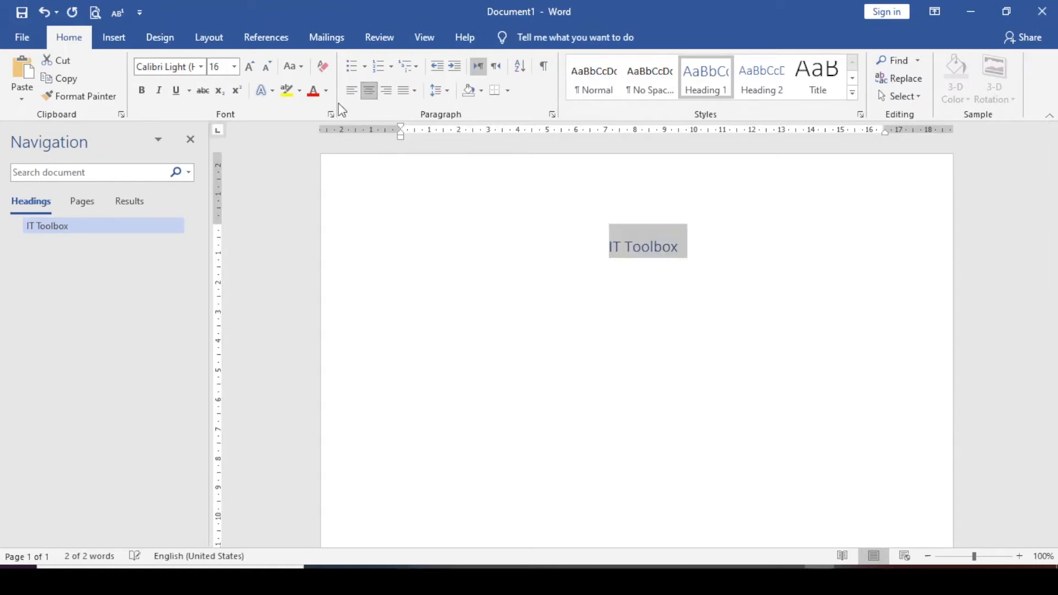
click(190, 139)
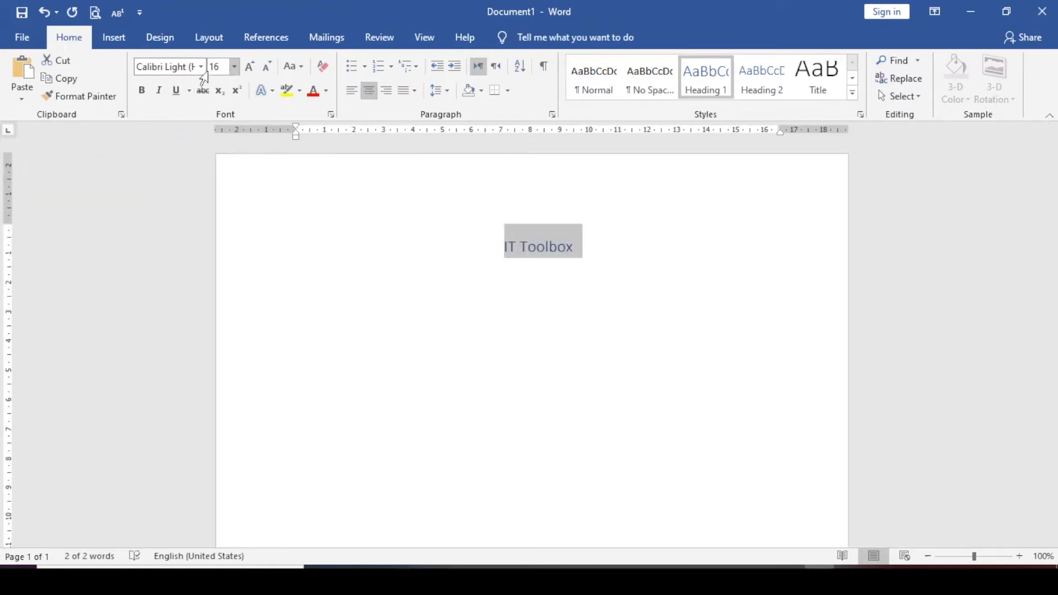
Step: Change the title's font to Berlin Sans FB Demi
click(202, 67)
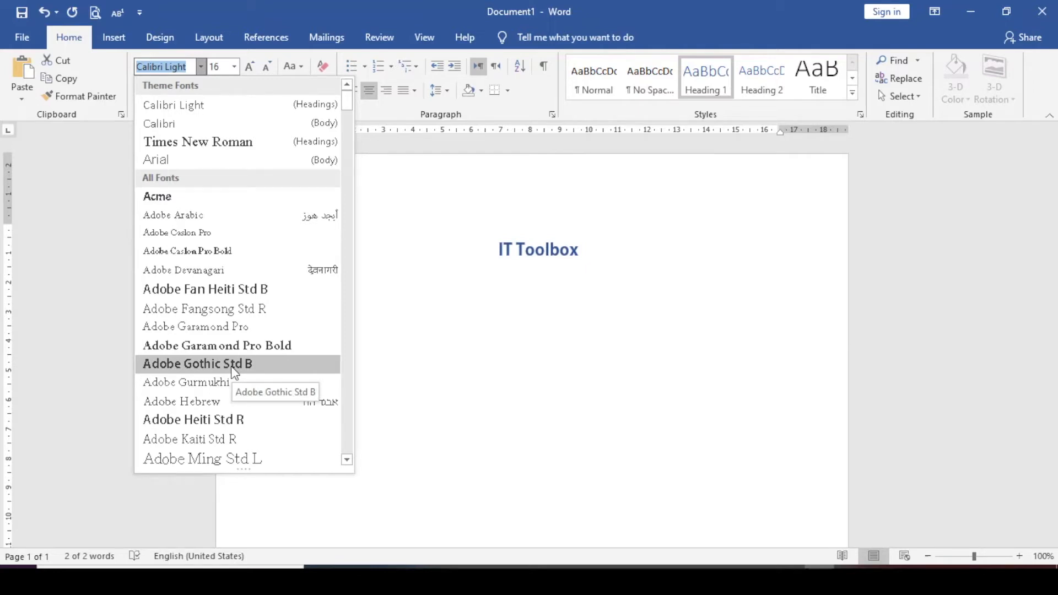
text(Orb)
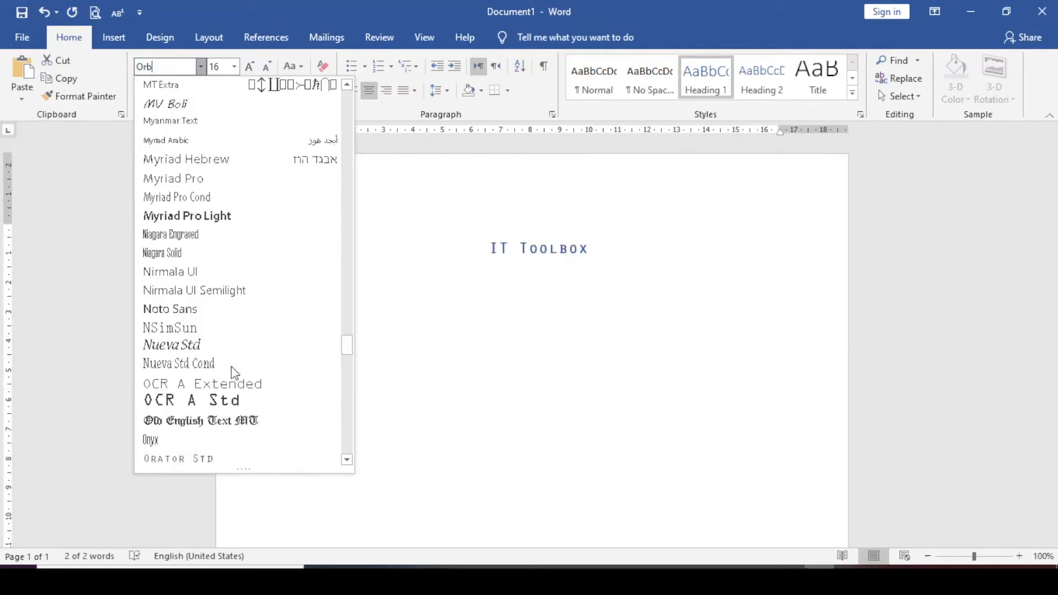
key(BackSpace)
key(BackSpace)
key(BackSpace)
drag(347, 345, 350, 149)
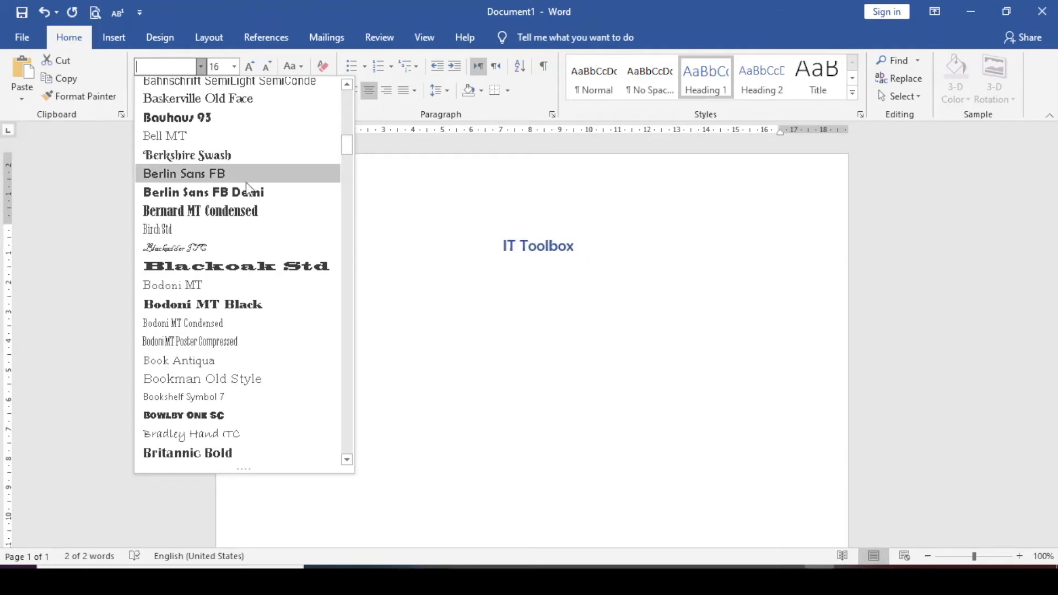
click(237, 194)
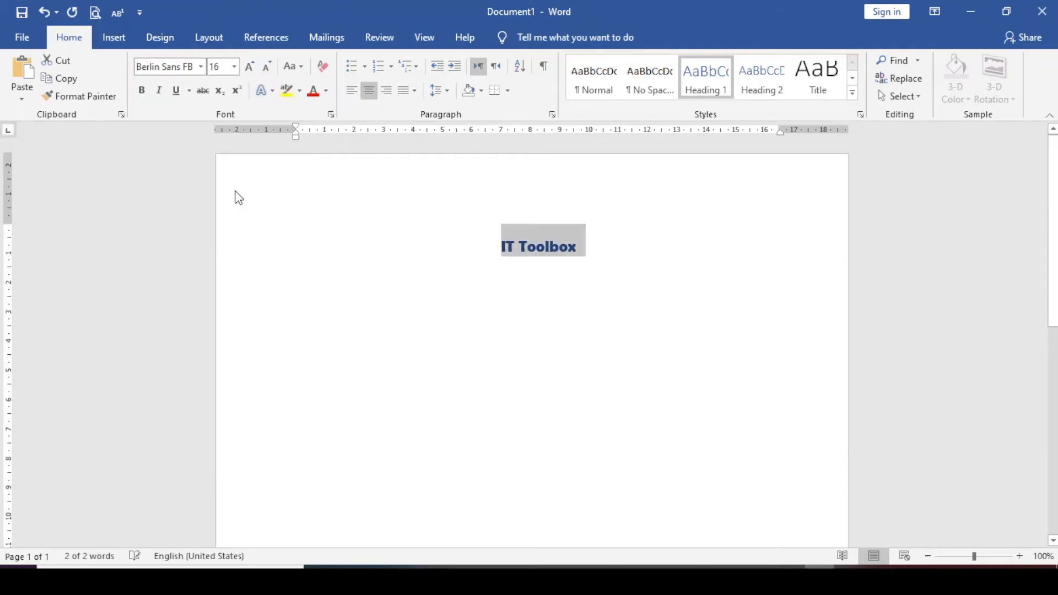
Step: Make the title bold and increase its font size to 28
click(249, 68)
click(250, 67)
click(250, 67)
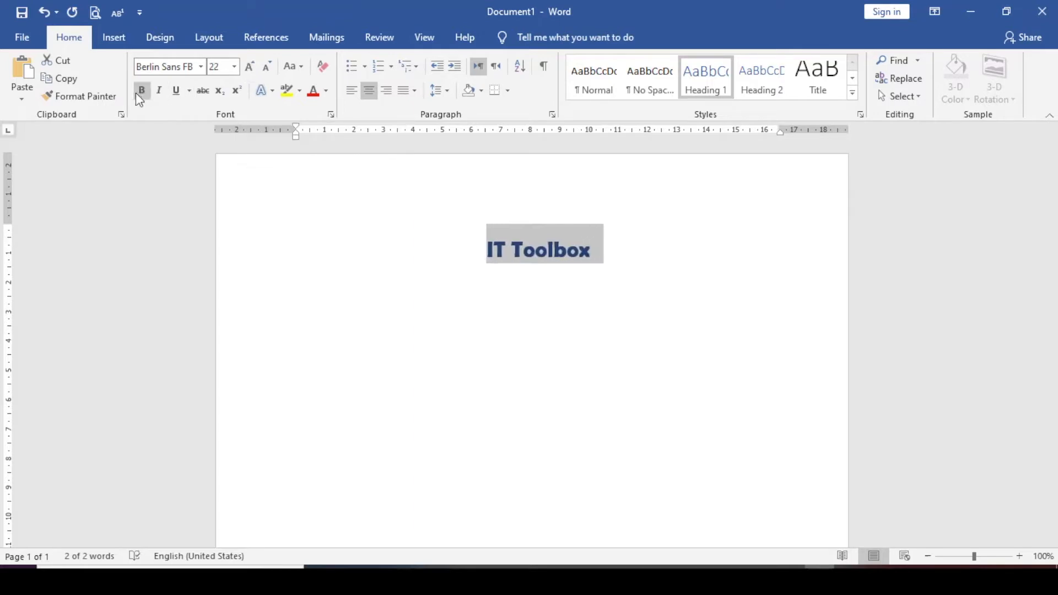
click(250, 67)
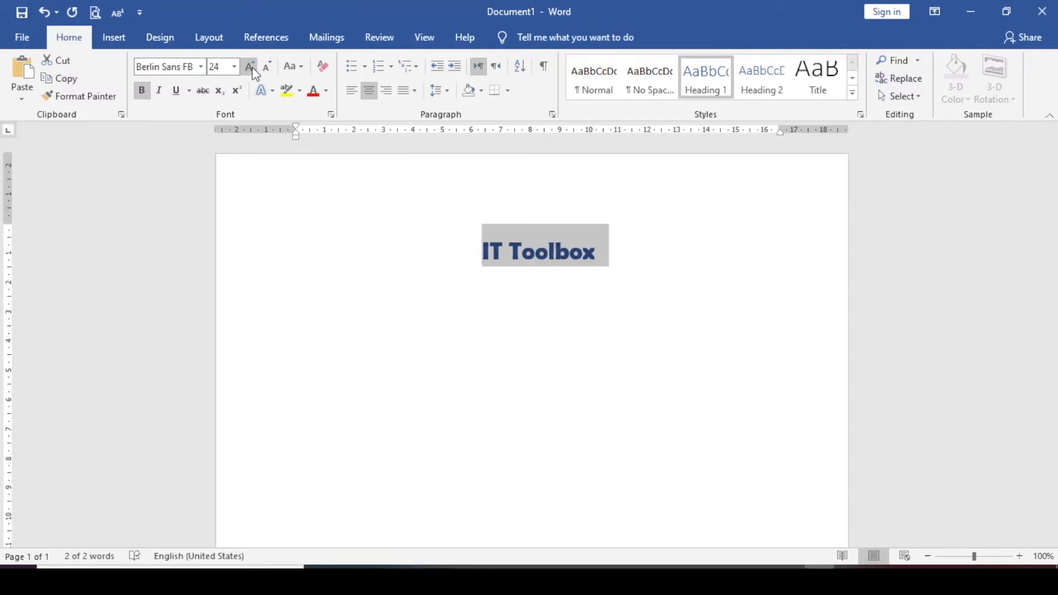
click(250, 67)
click(251, 67)
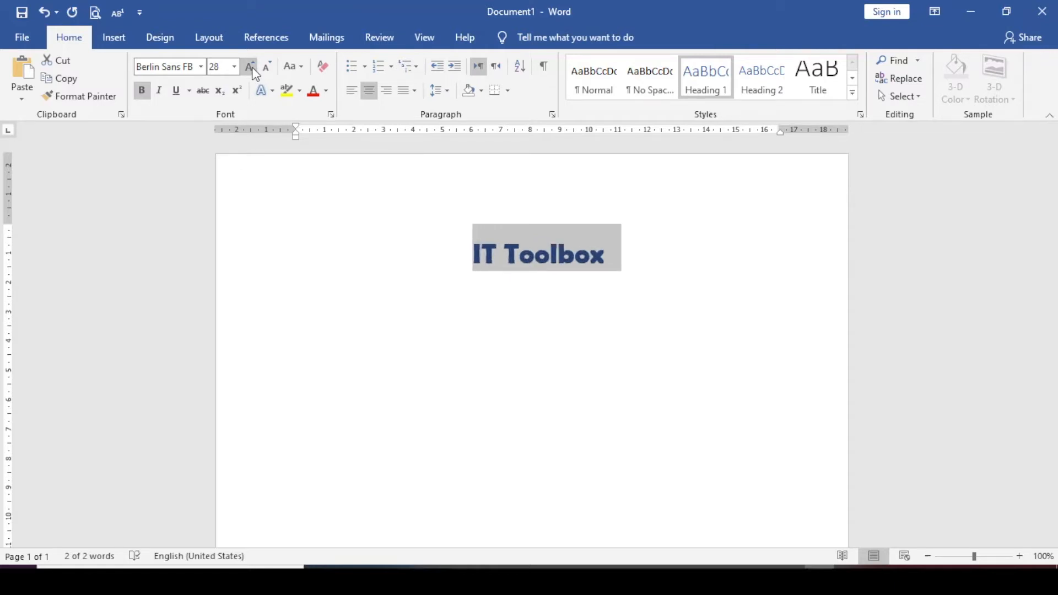
Step: Add the line "Playlists:" in normal text below the title
click(626, 264)
key(Return)
text(Play)
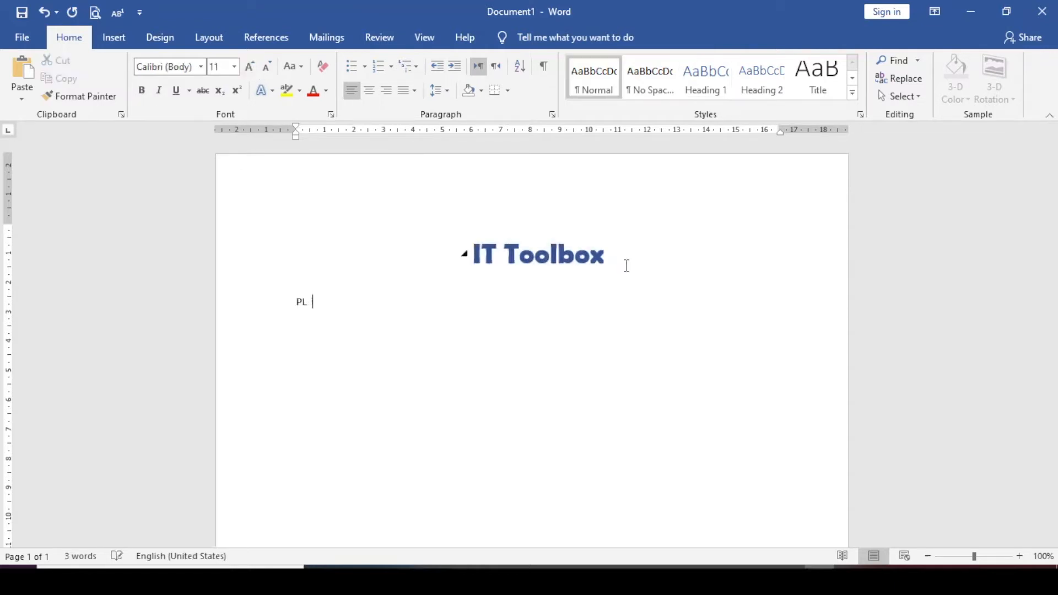
text(list)
text(s of)
key(BackSpace)
key(BackSpace)
key(BackSpace)
key(Return)
Step: Start a numbered list below "Playlists:" with "MySQL" as the first item
text(1. )
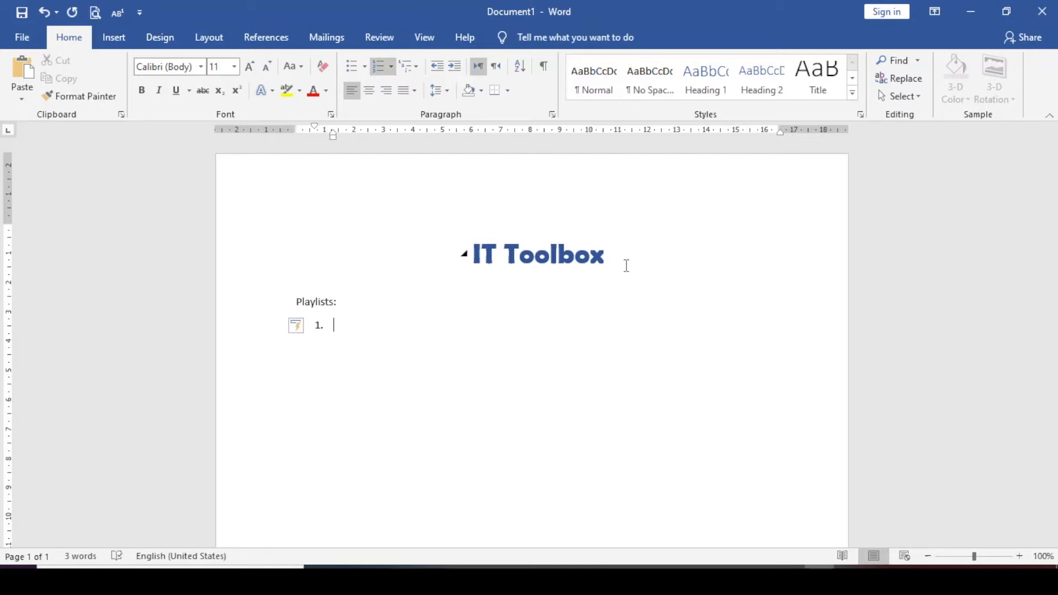
text(MySQlL)
key(BackSpace)
key(BackSpace)
text(L)
key(Return)
Step: Enter "Java Programming" as the second list item and start a third item
text(Java)
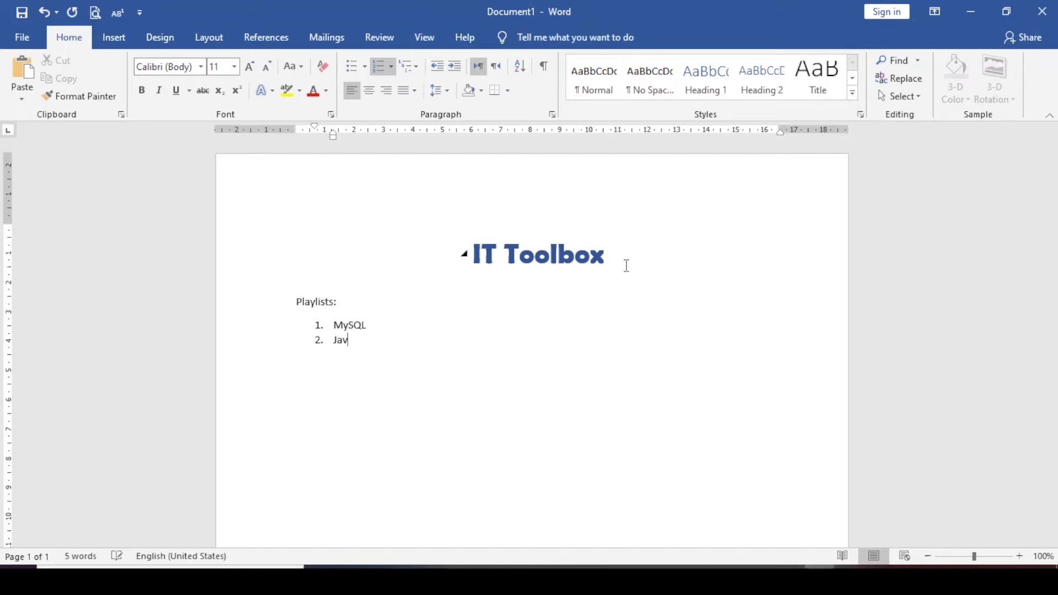
key(Return)
key(BackSpace)
key(BackSpace)
key(BackSpace)
key(BackSpace)
key(BackSpace)
key(BackSpace)
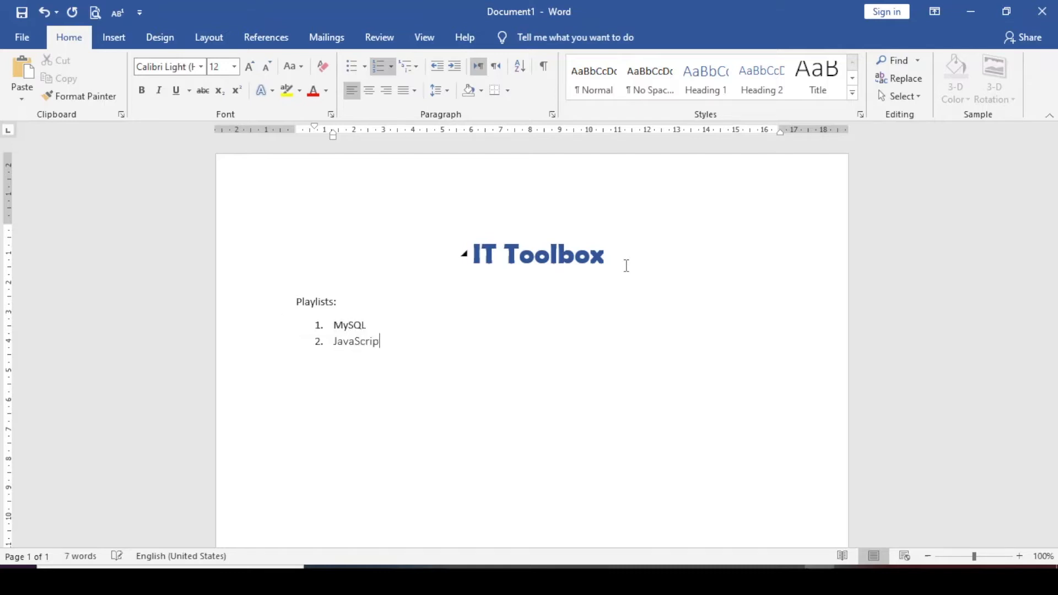
key(Return)
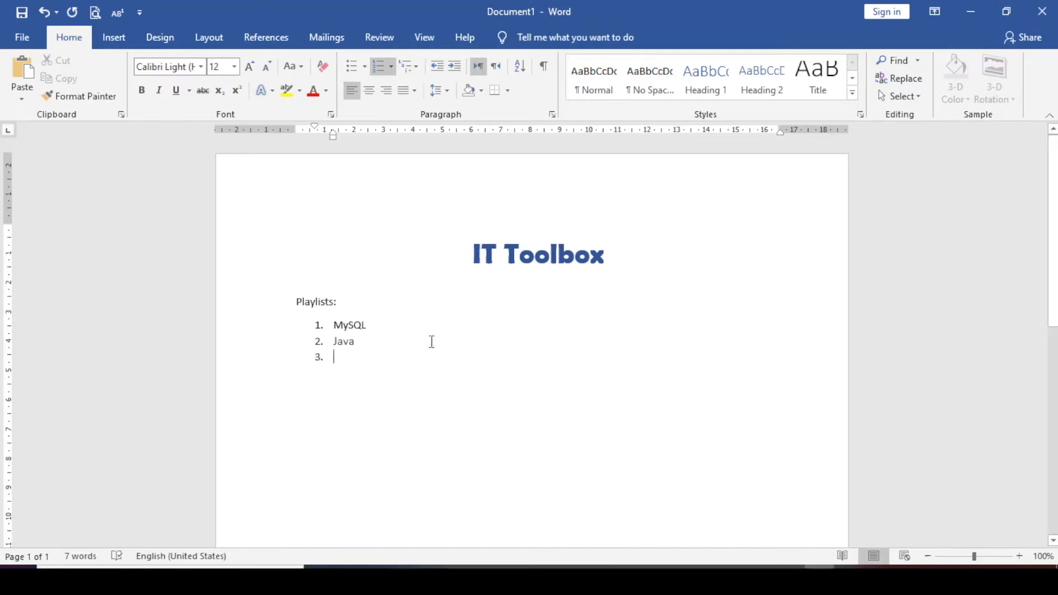
text(Programming)
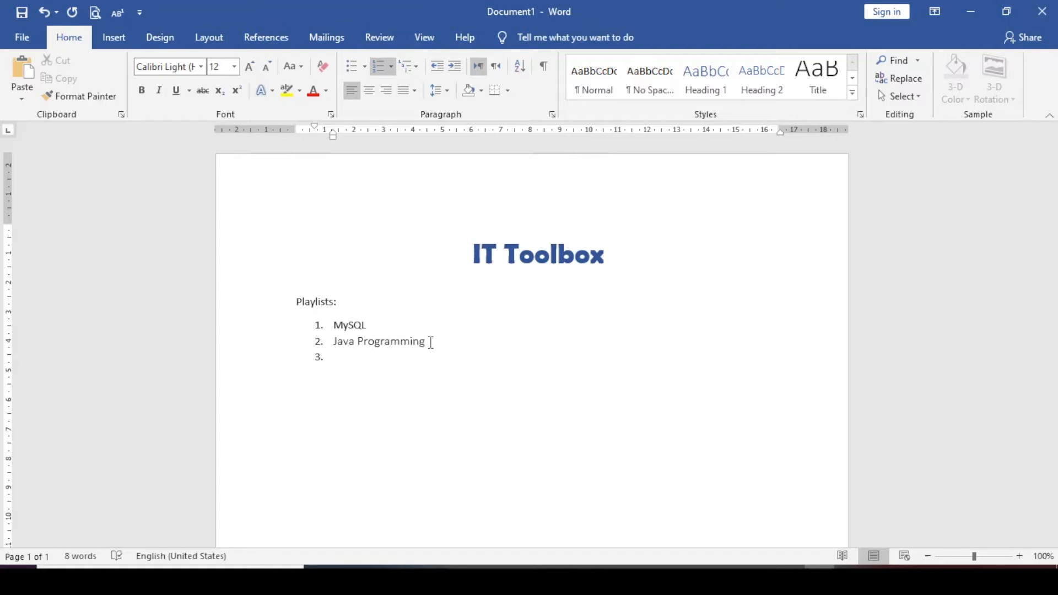
Step: Complete the numbered list with "HTML & CSS", "Bootstrap" and "Mix" as items 3 to 5
key(Down)
text(HTML & CSS)
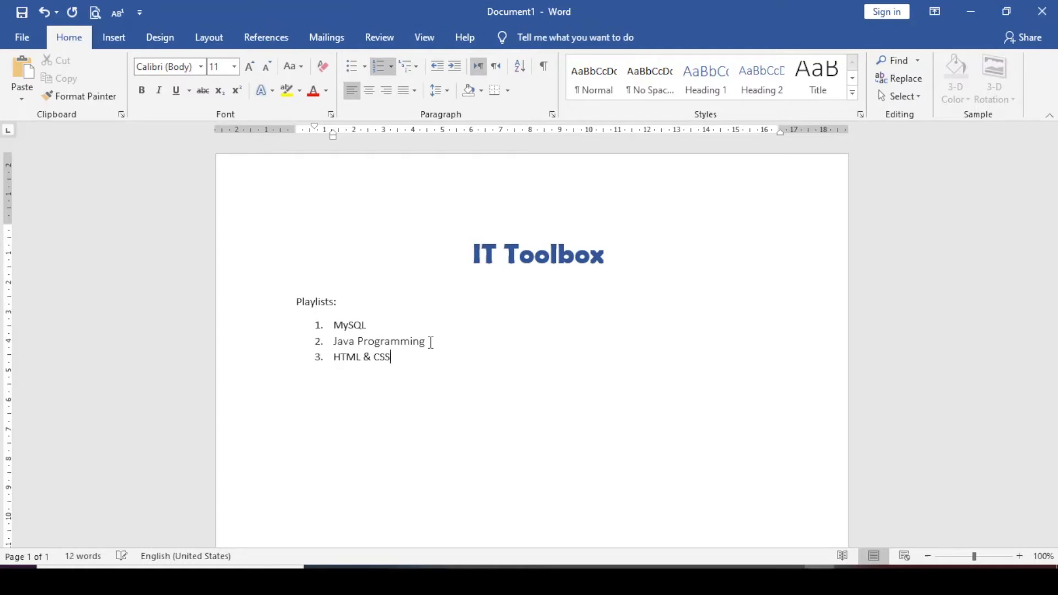
key(Return)
text(Bootsrtap)
key(BackSpace)
key(BackSpace)
key(BackSpace)
key(BackSpace)
text(trap)
key(Return)
text(Mix)
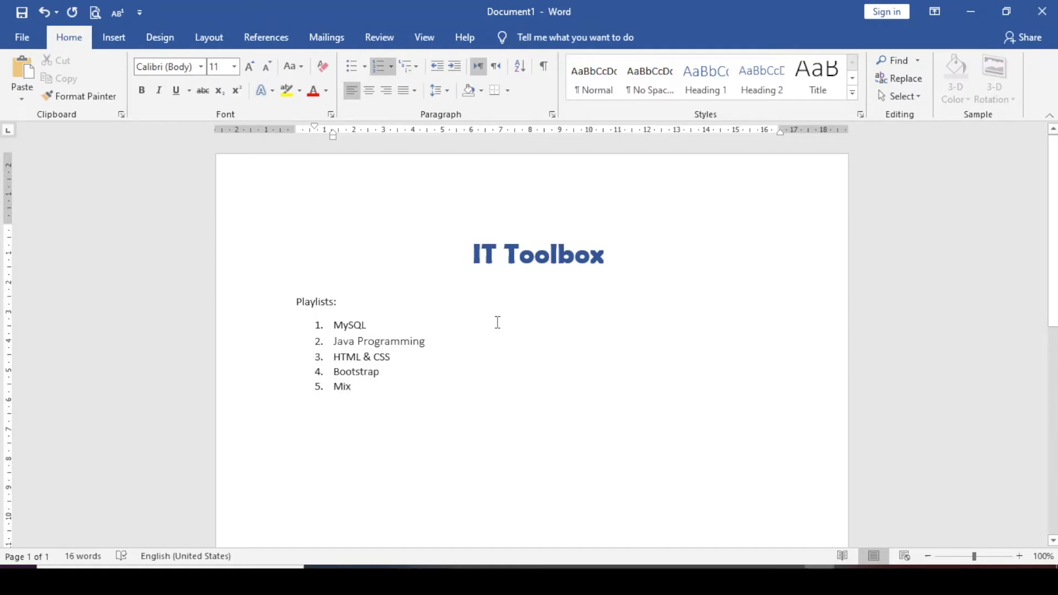
click(498, 323)
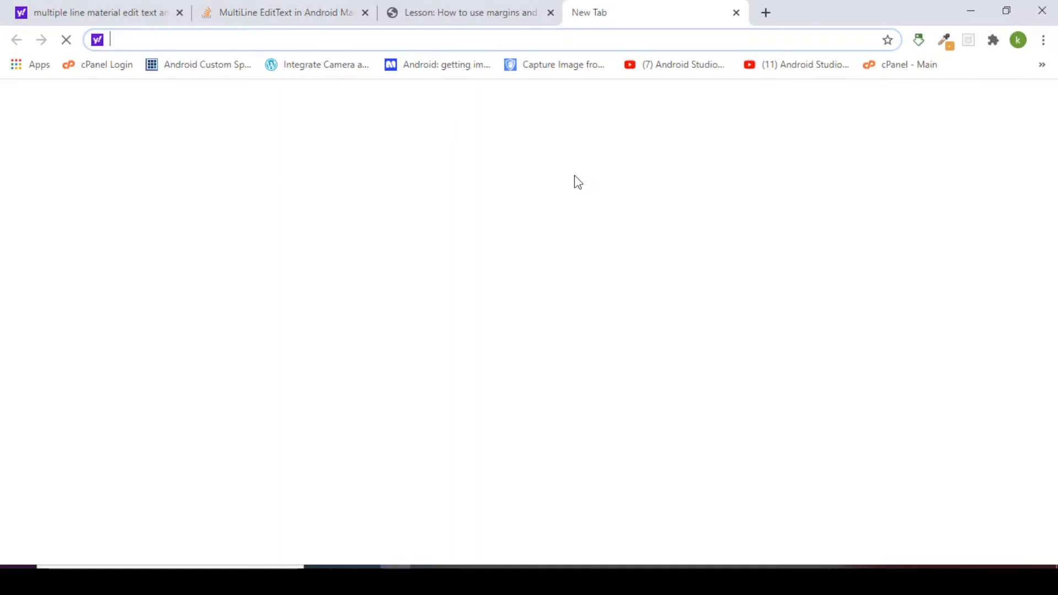
Step: Switch to Chrome and open youtube.com in a new incognito window
key(ctrl+shift+n)
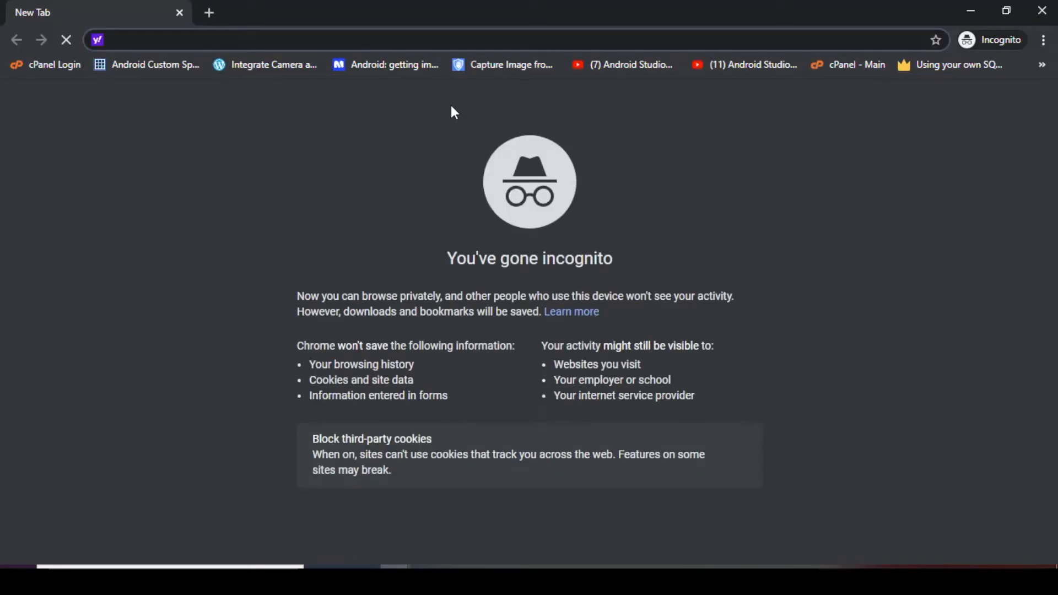
text(you)
key(Return)
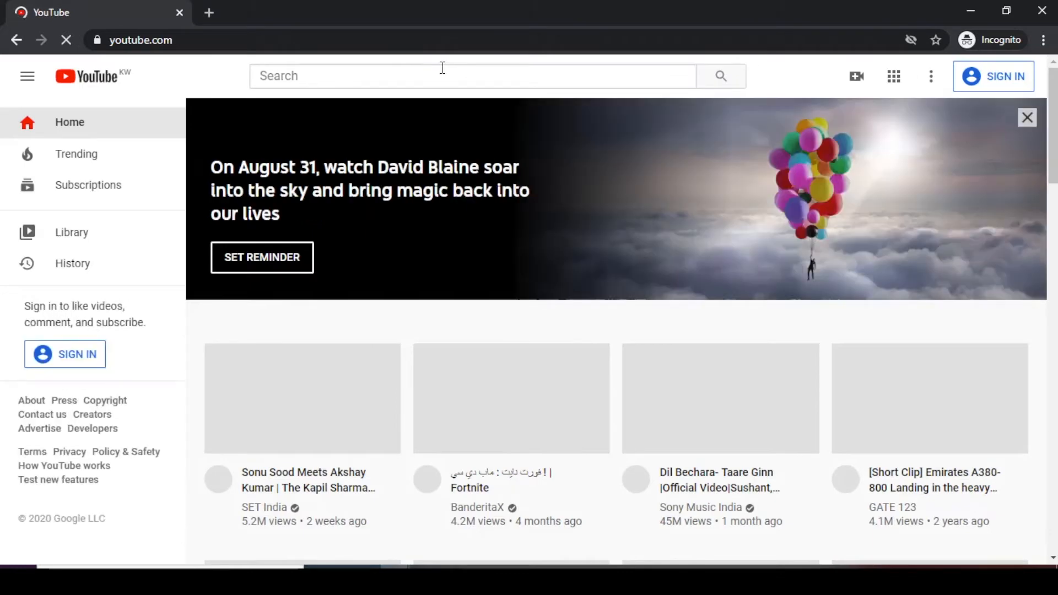
Step: Search YouTube for "it toolbox" and open the IT ToolBox channel page
click(442, 74)
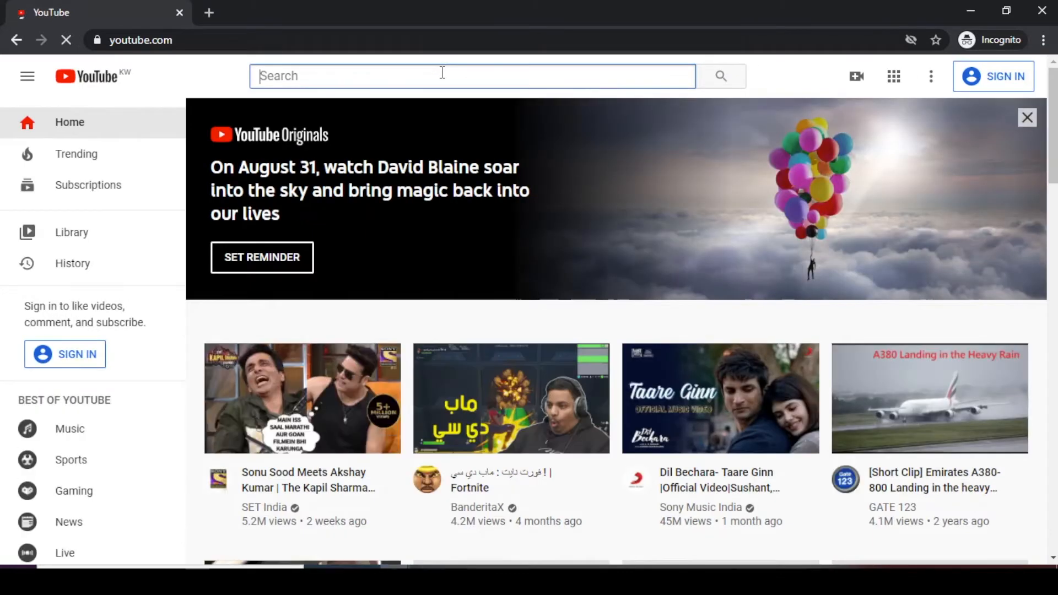
text(it toolbox)
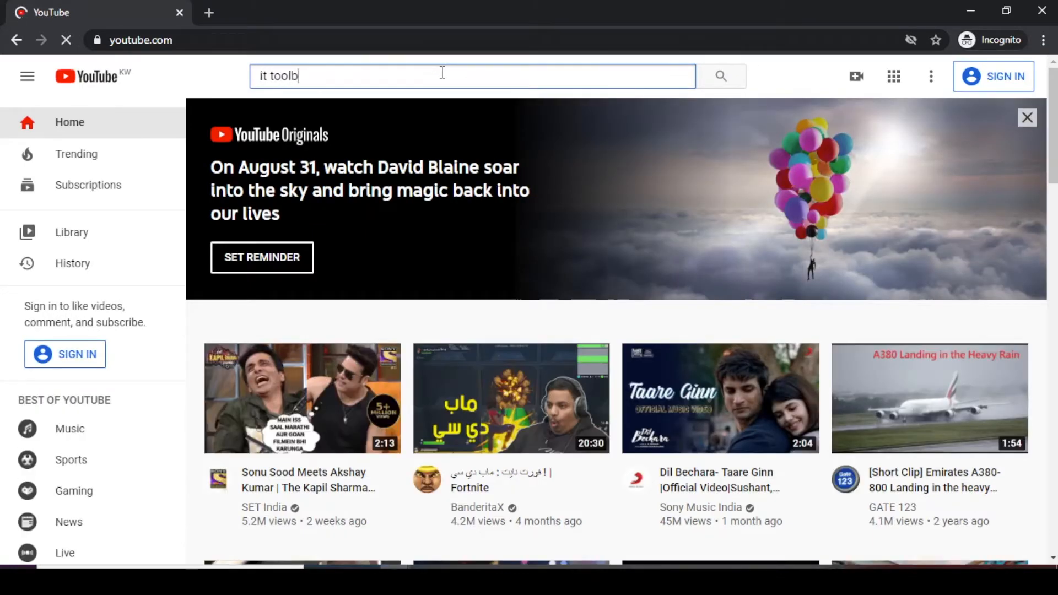
key(Return)
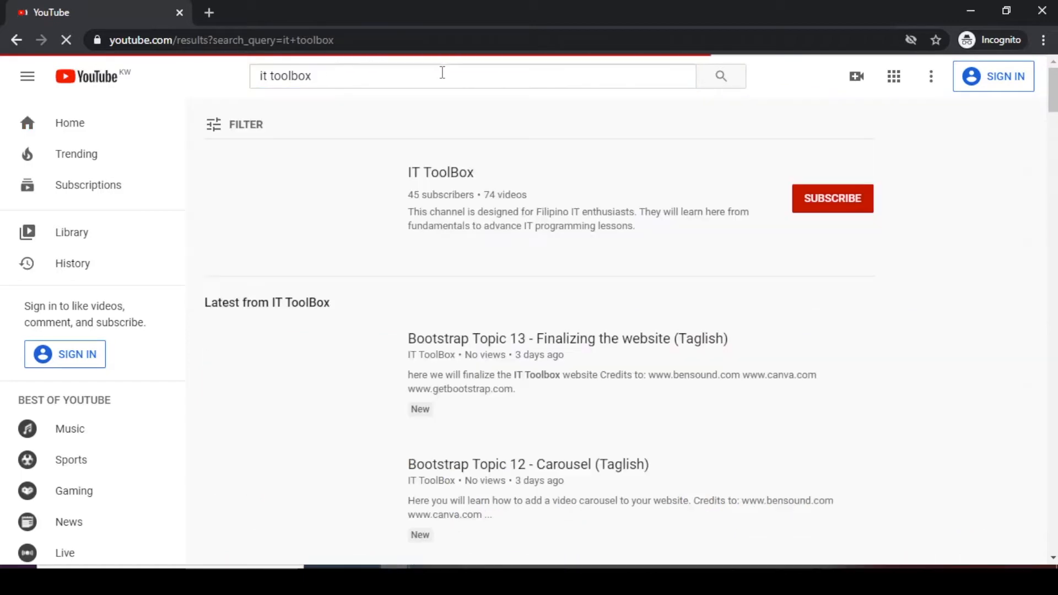
click(439, 179)
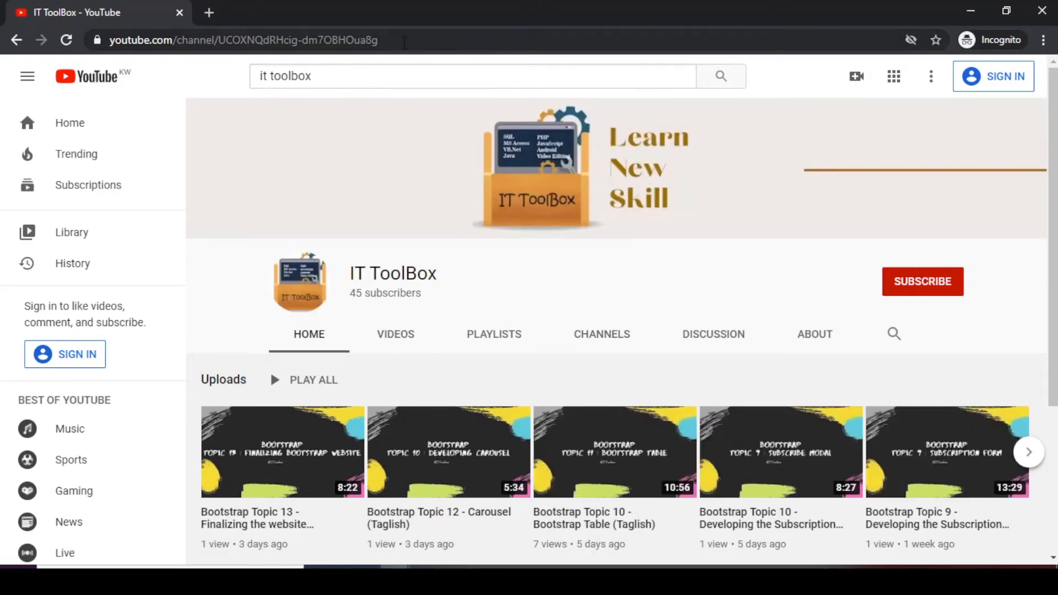
Step: Copy the web address of the IT ToolBox channel page
click(404, 41)
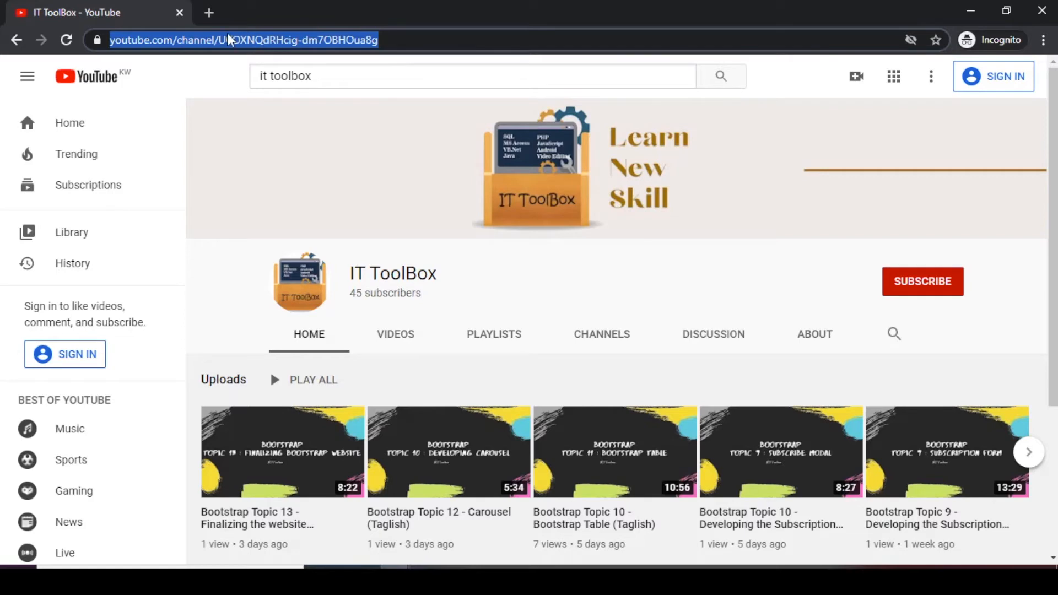
right_click(250, 38)
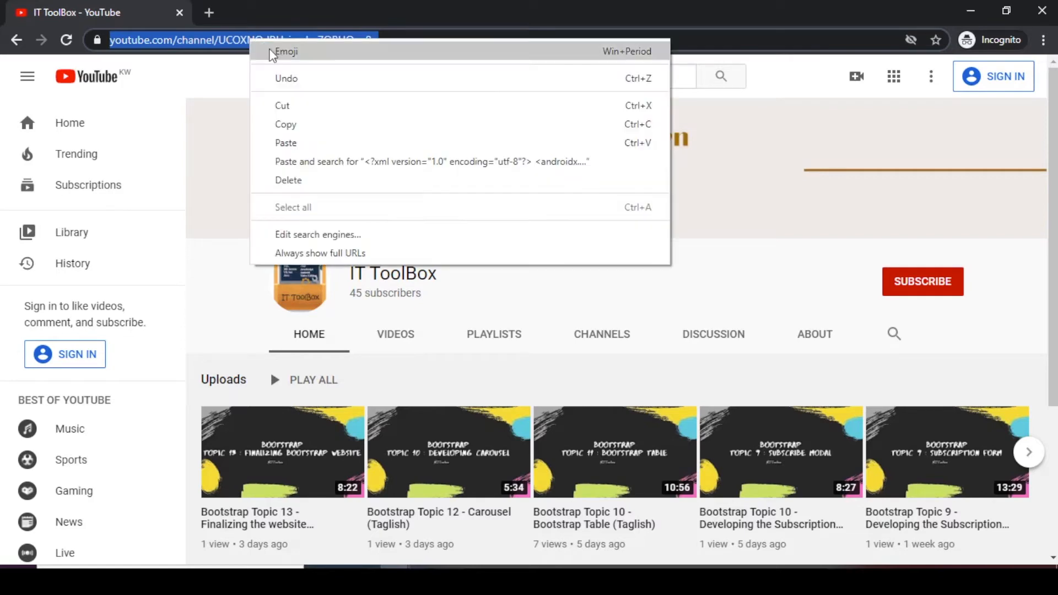
click(300, 122)
Step: Switch to Word and hyperlink the "IT Toolbox" title to the copied YouTube channel address as an existing web page
key(alt+Tab)
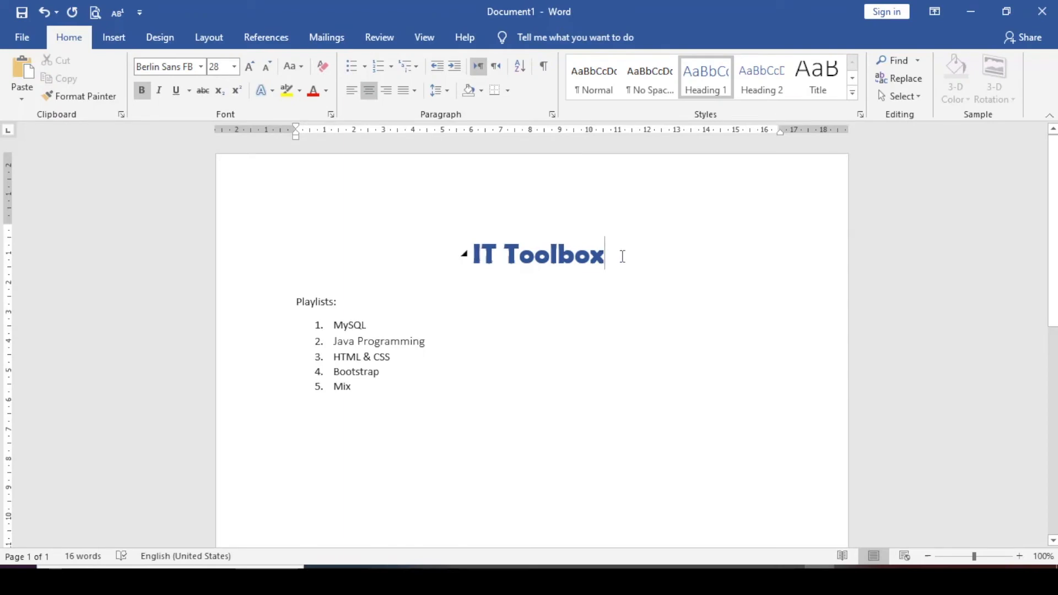
drag(537, 254, 467, 255)
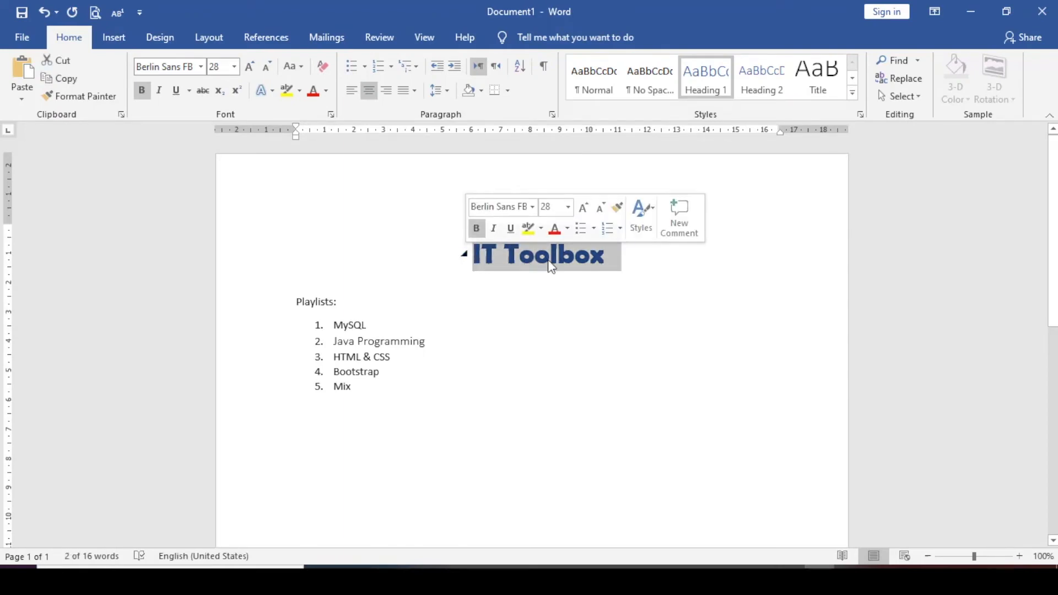
click(115, 38)
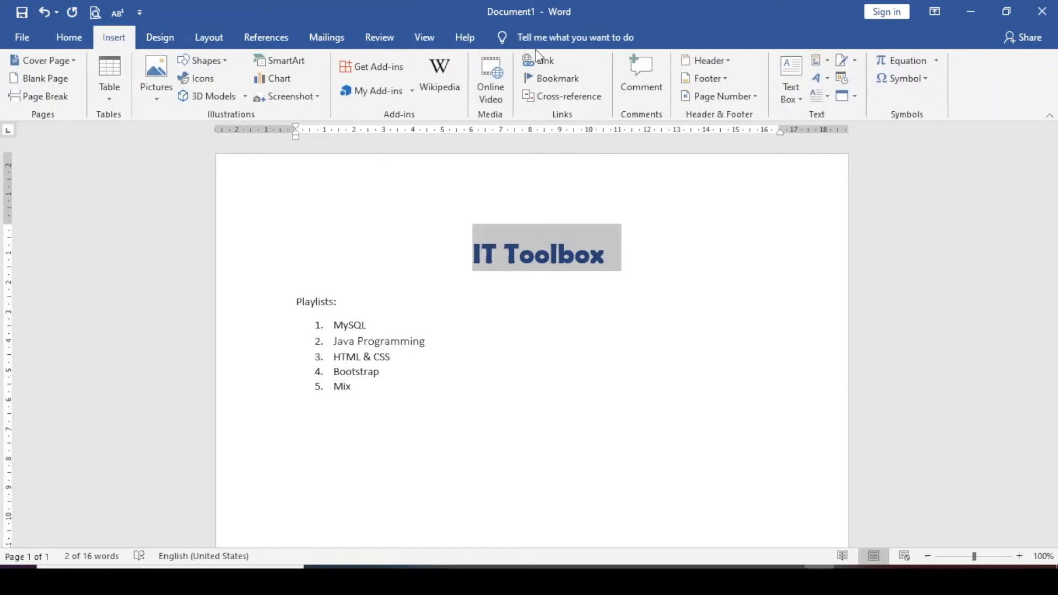
click(544, 63)
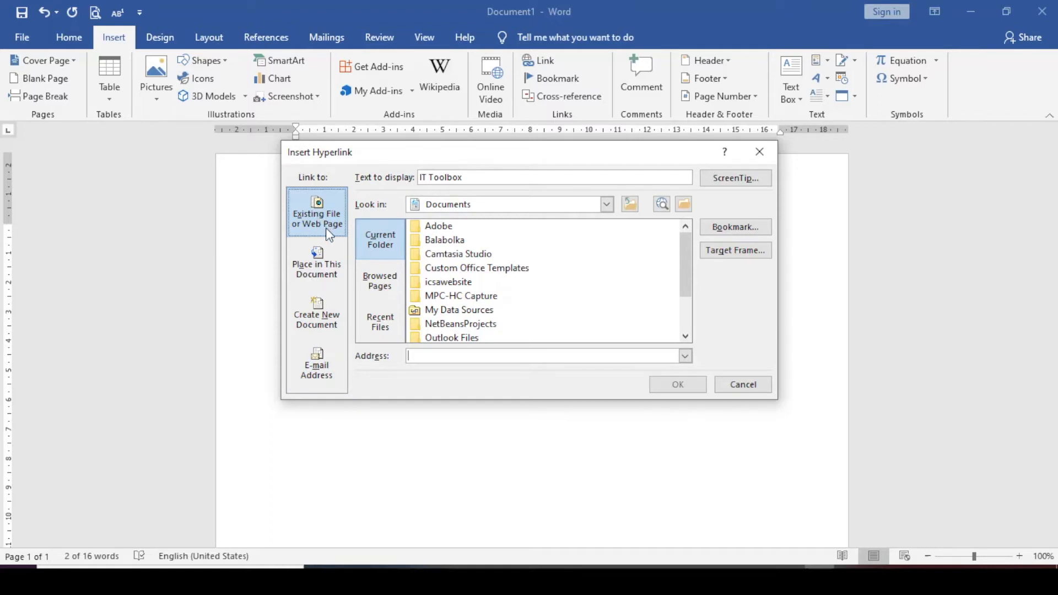
click(319, 269)
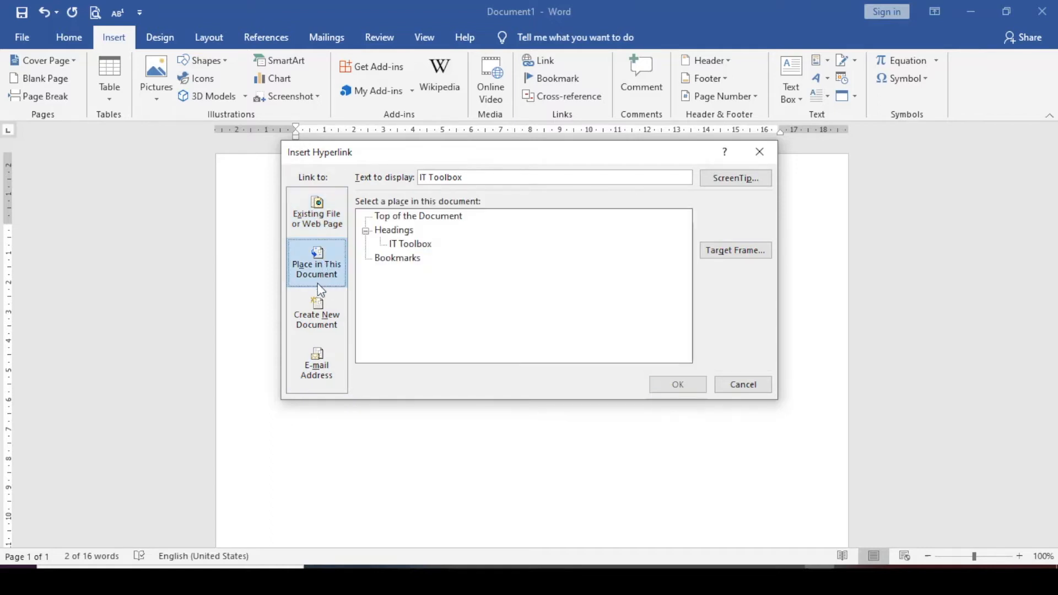
click(319, 329)
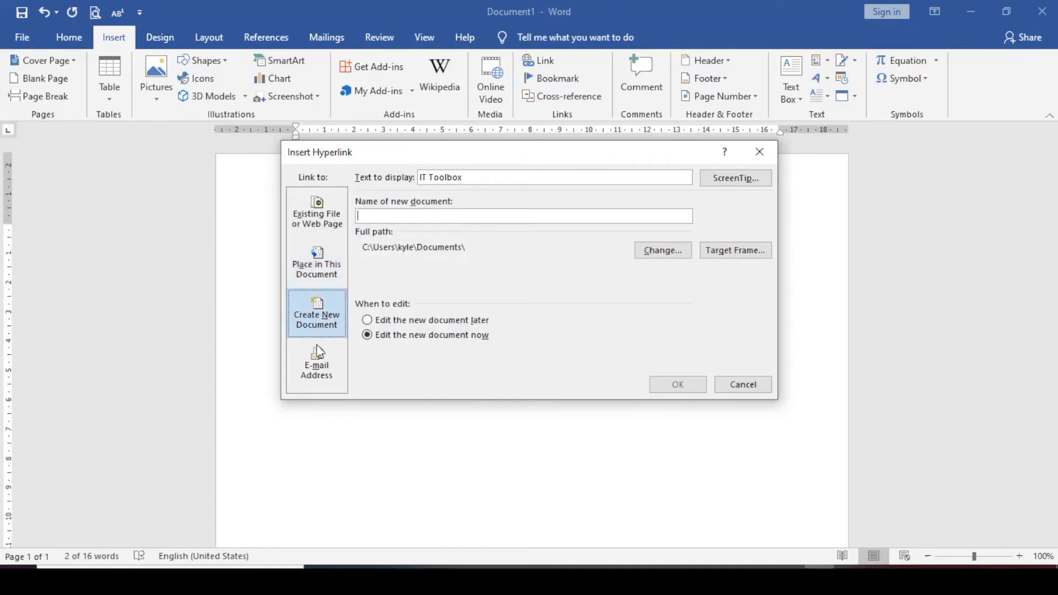
click(315, 370)
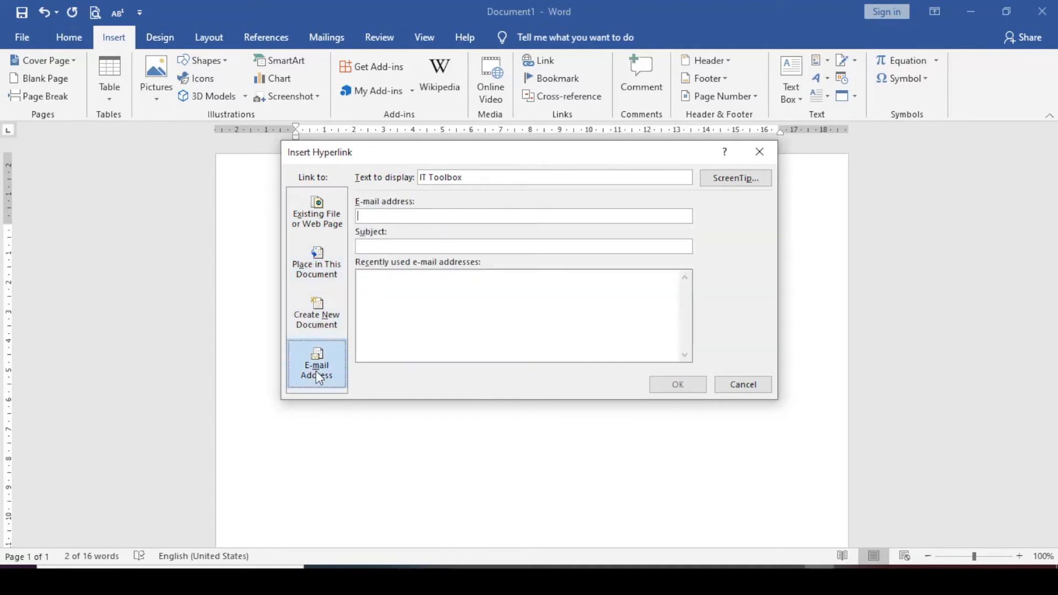
click(318, 211)
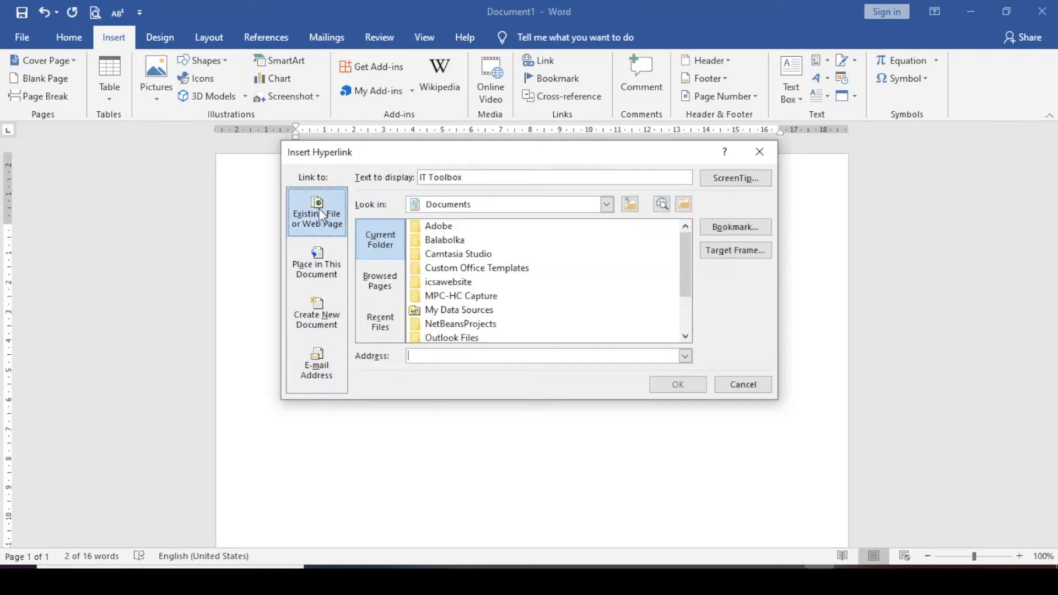
click(433, 358)
right_click(432, 356)
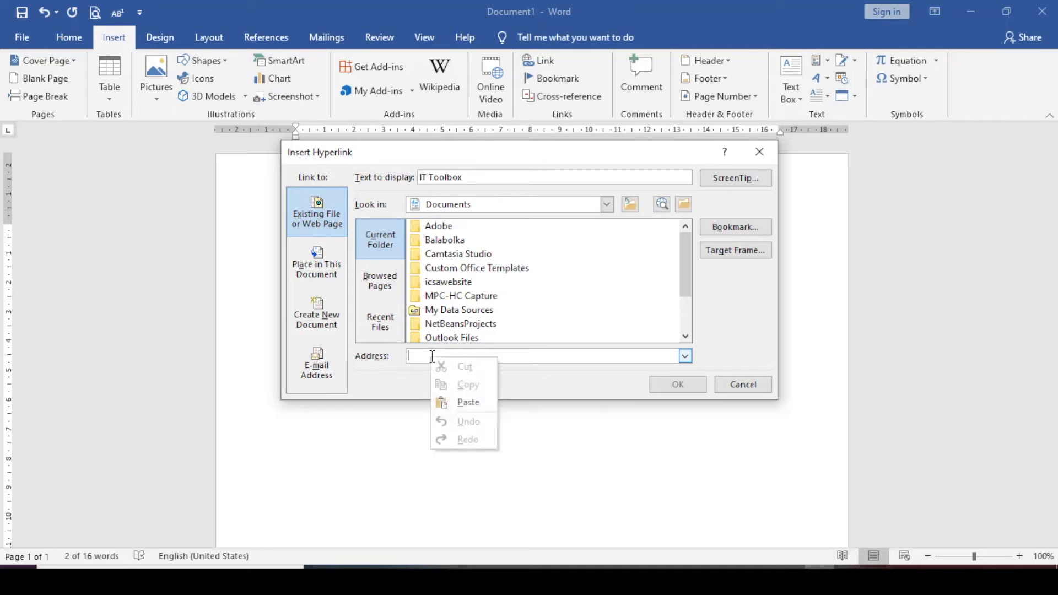
click(471, 397)
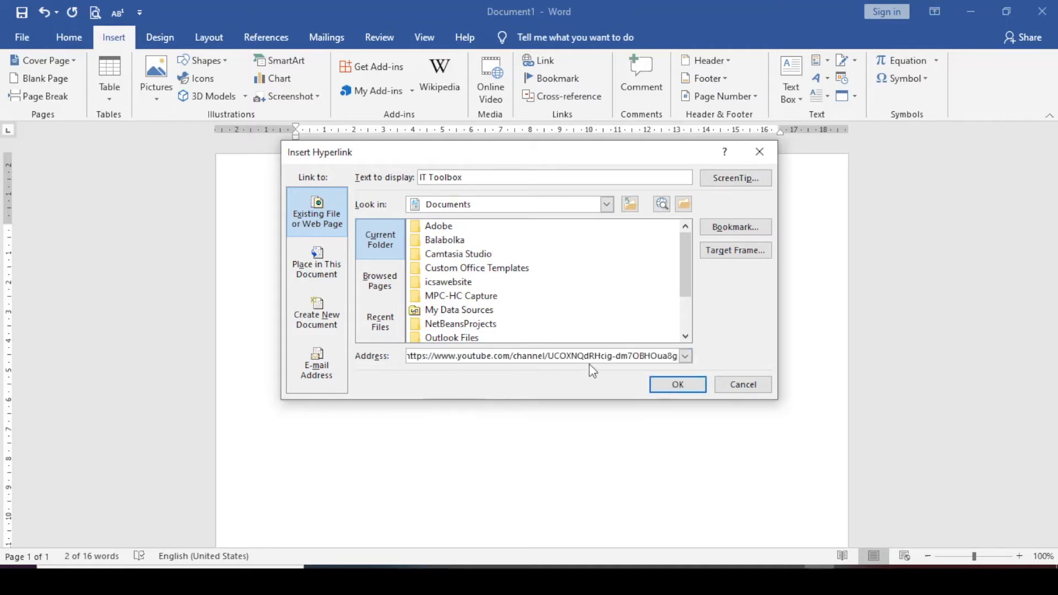
click(677, 385)
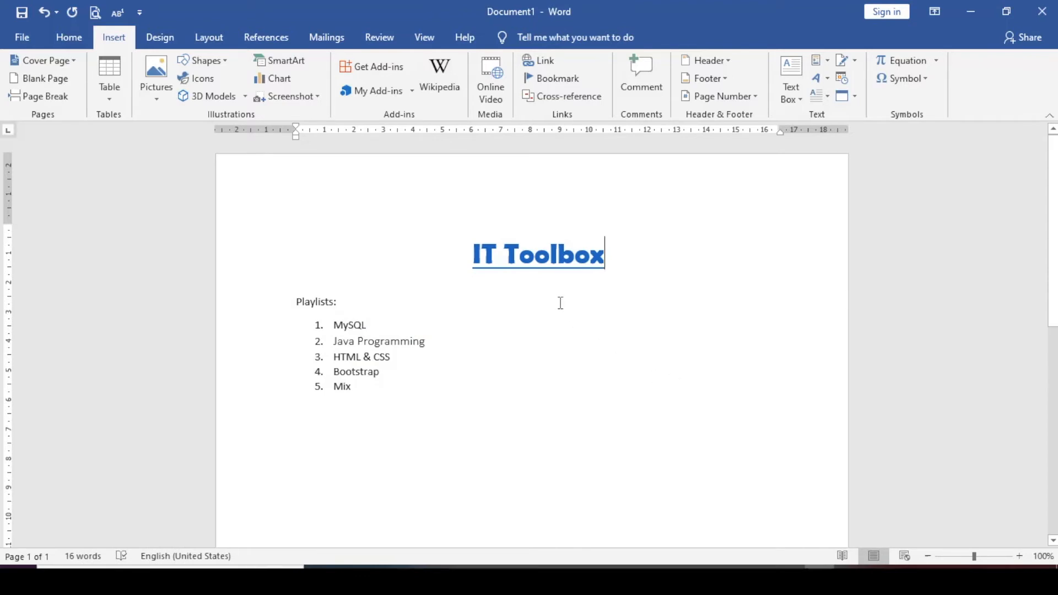
Step: Follow the "IT Toolbox" title's hyperlink to open the channel page in Edge
mouse_move(546, 266)
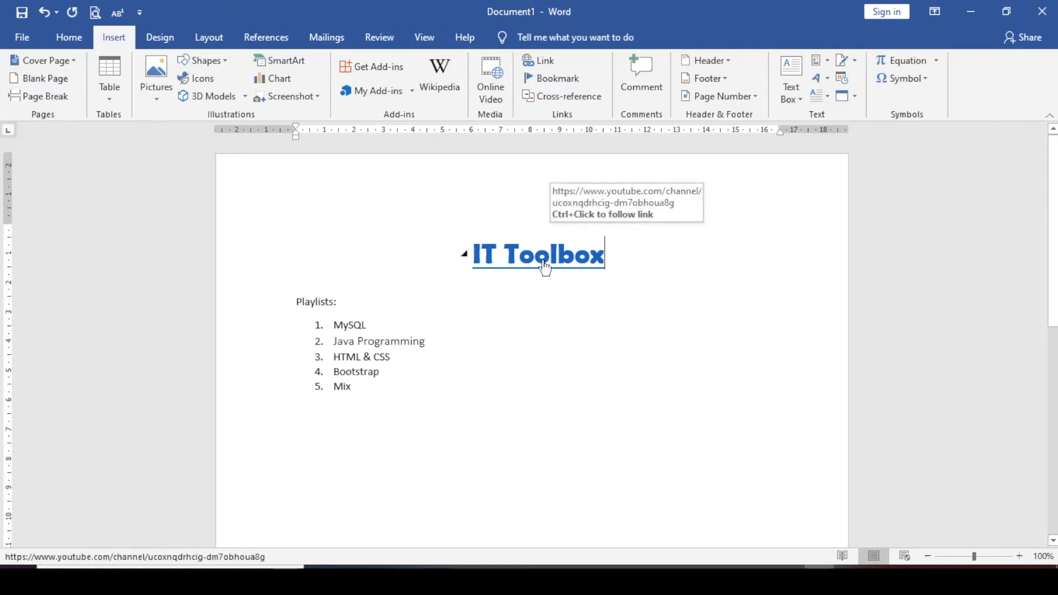
key(ctrl)
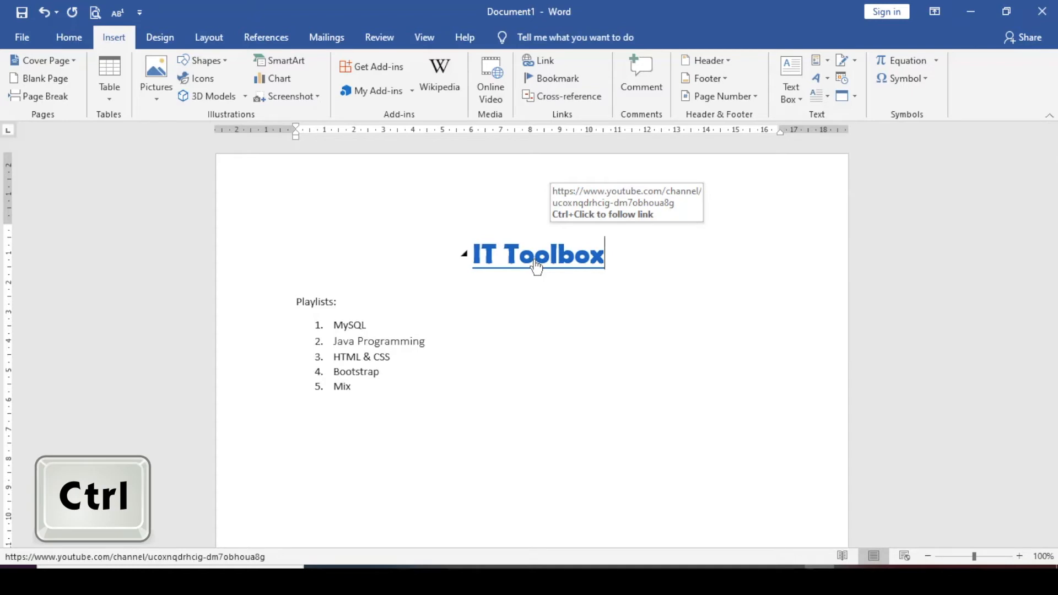
ctrl+click(536, 265)
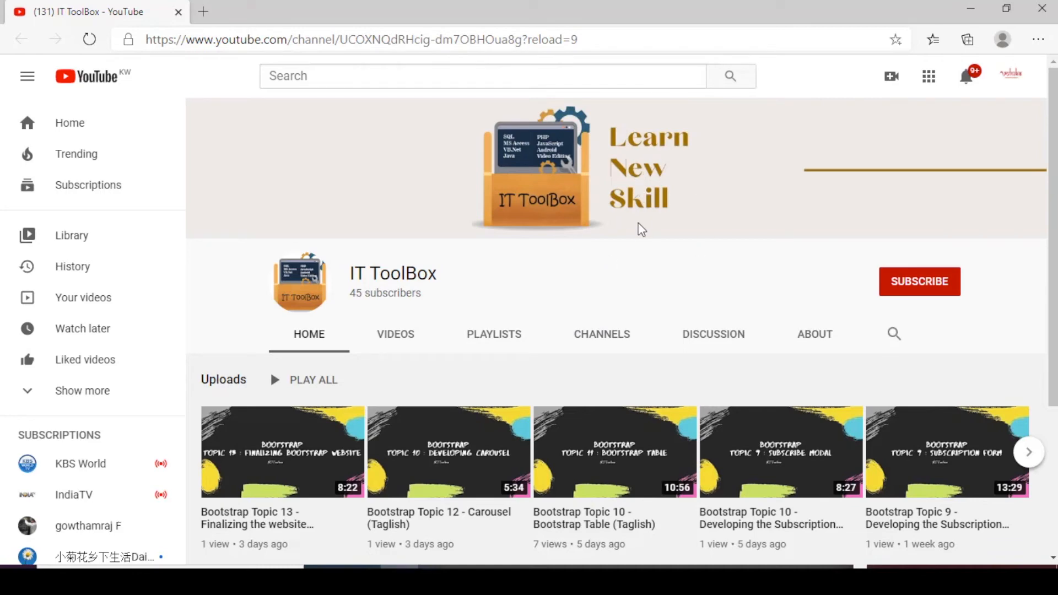
click(527, 38)
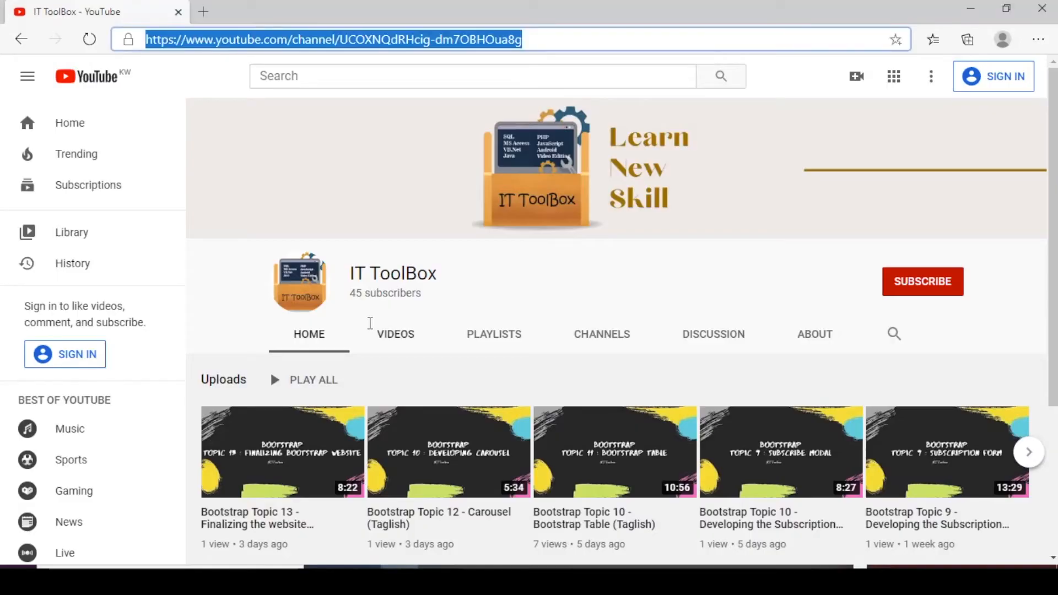
Step: Open the MySQL playlist from the channel's created playlists and pause its first video
click(496, 335)
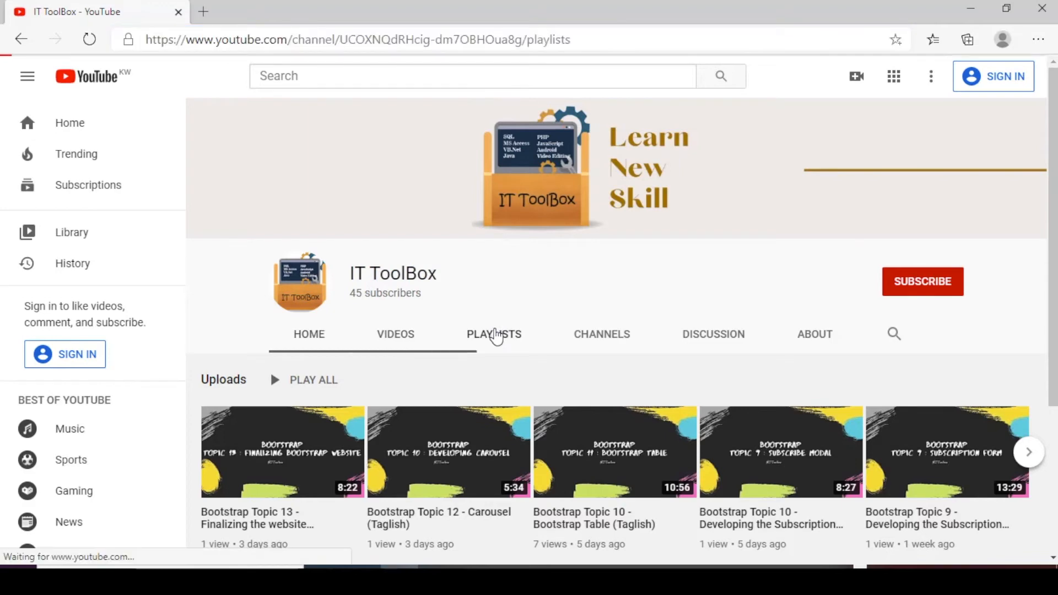
scroll(496, 336, down, 4)
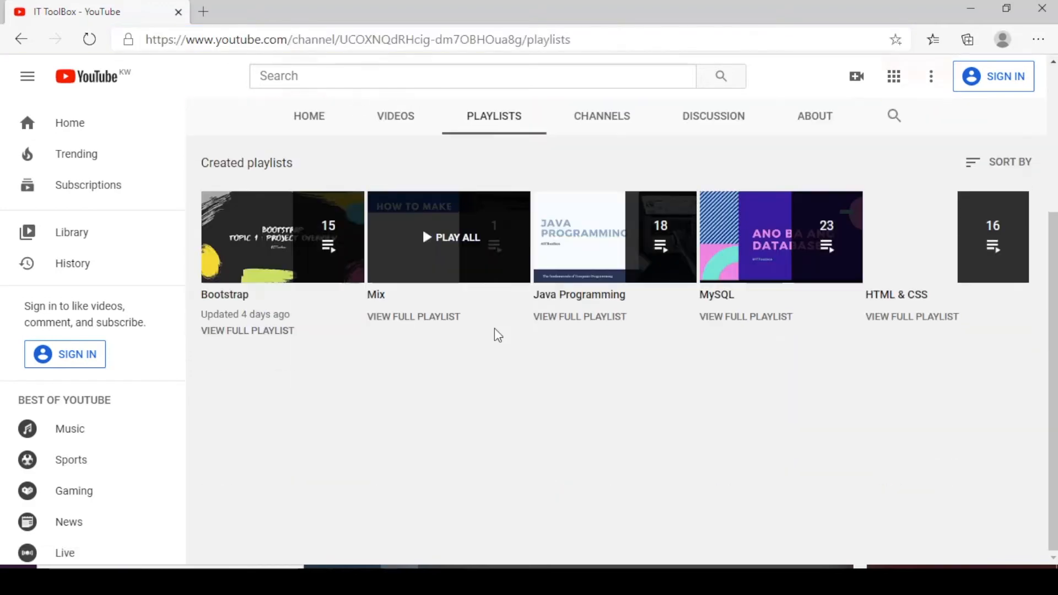
click(738, 234)
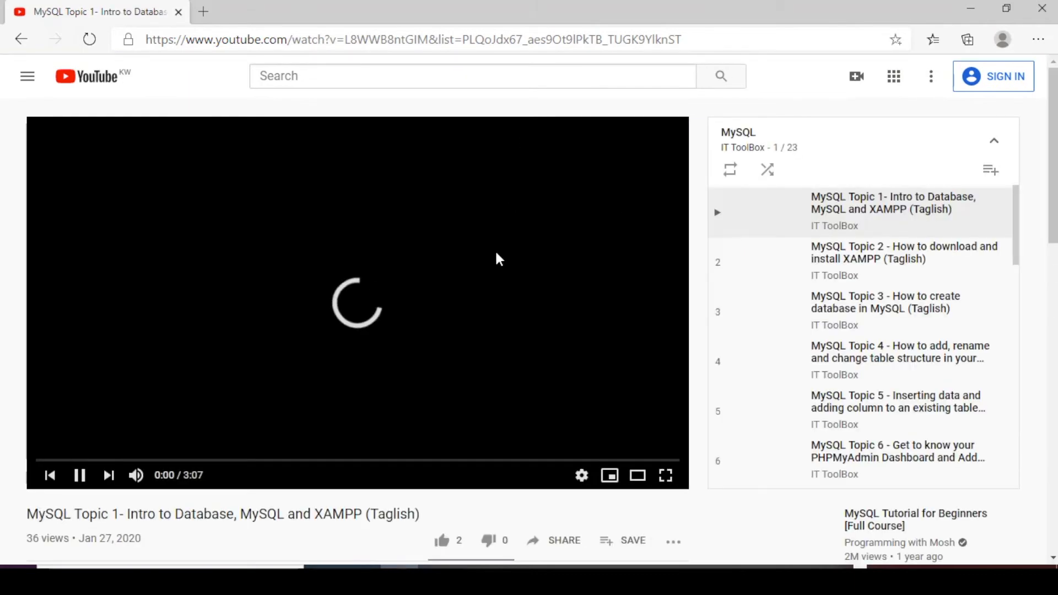
click(495, 249)
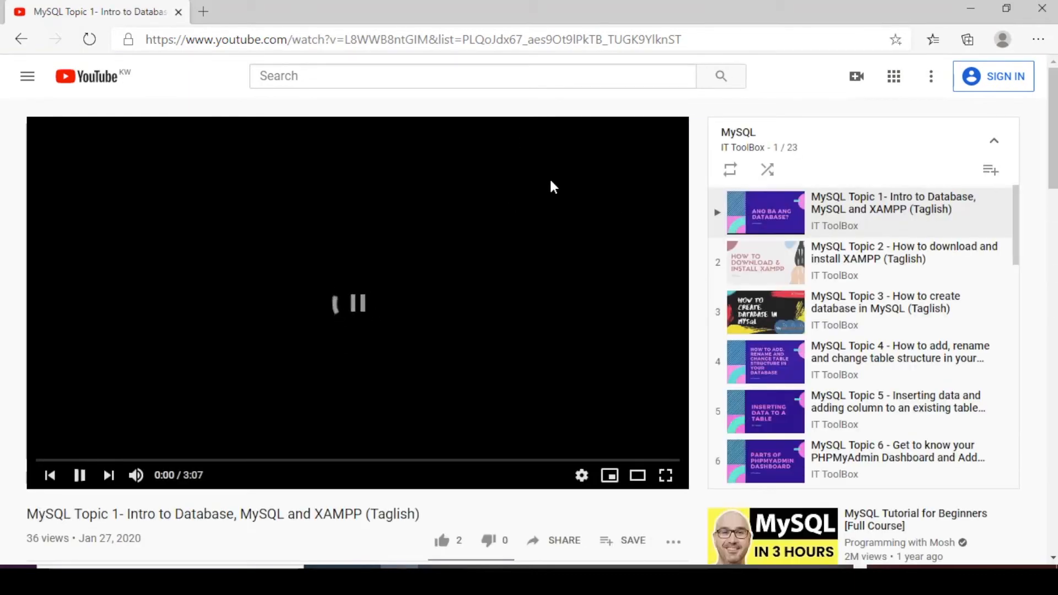
Step: Copy the full web address of the MySQL playlist page
click(701, 40)
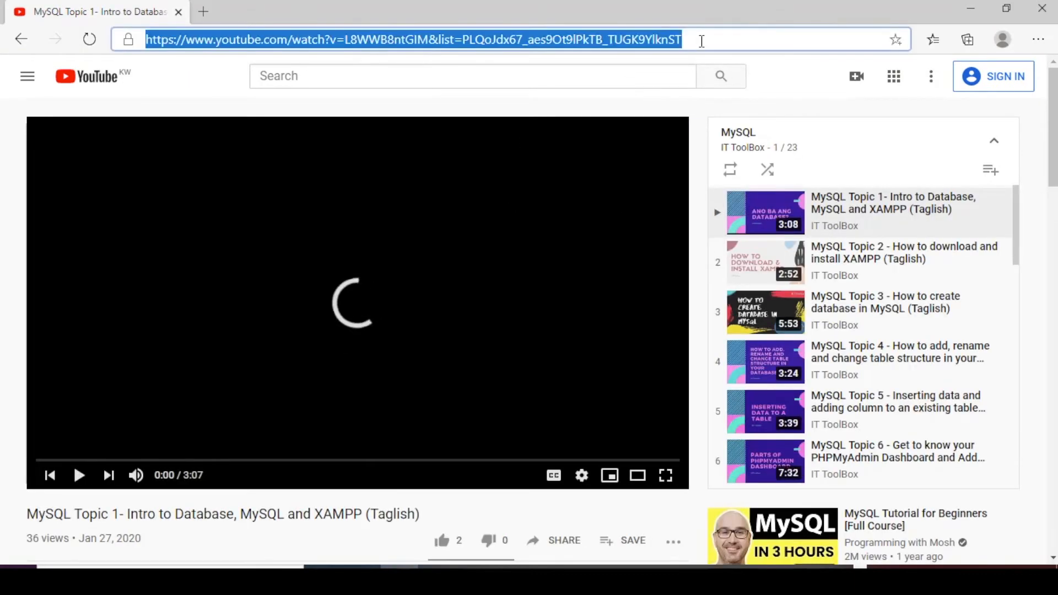
right_click(573, 38)
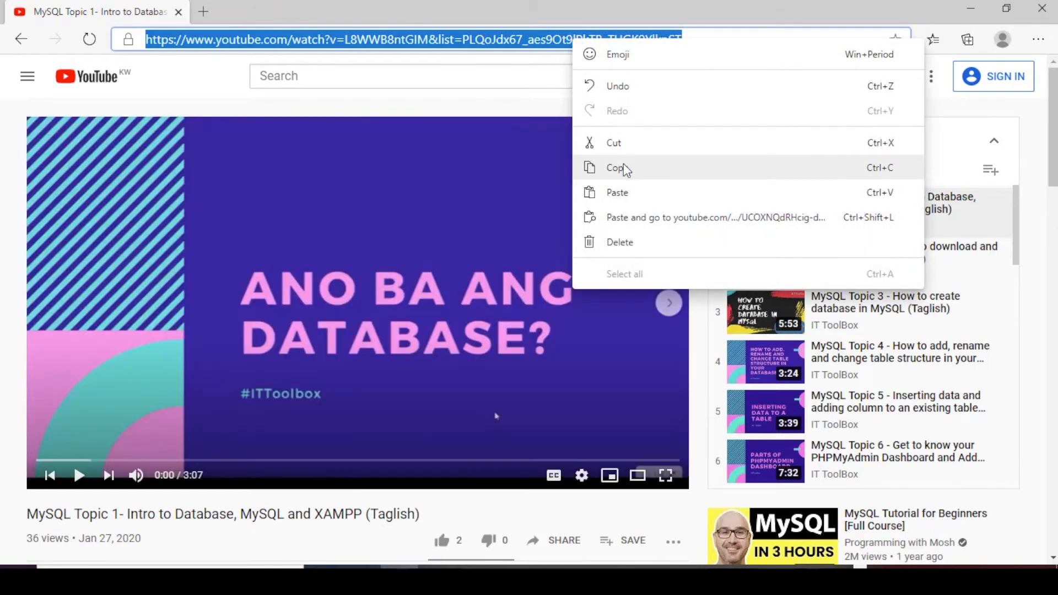
click(623, 167)
Step: Switch to Word and hyperlink the "MySQL" list item to the copied playlist address
key(alt+Tab)
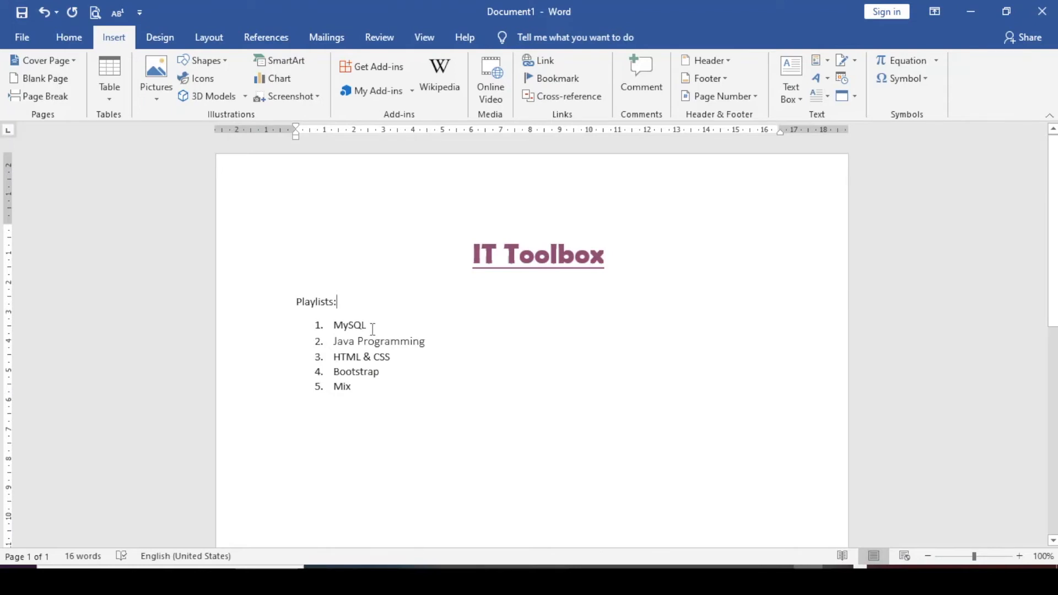
double_click(343, 325)
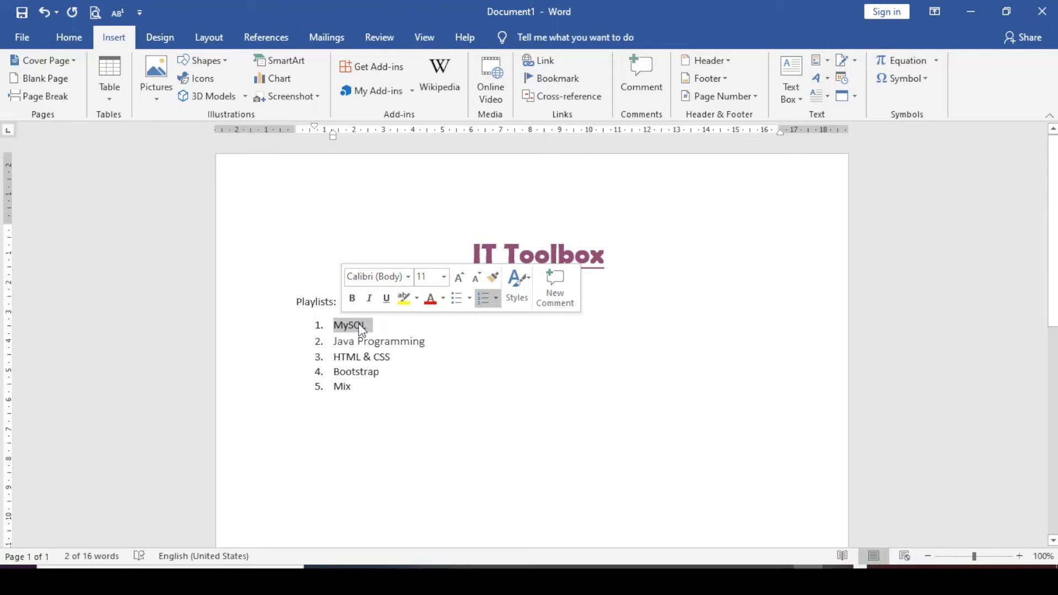
click(548, 61)
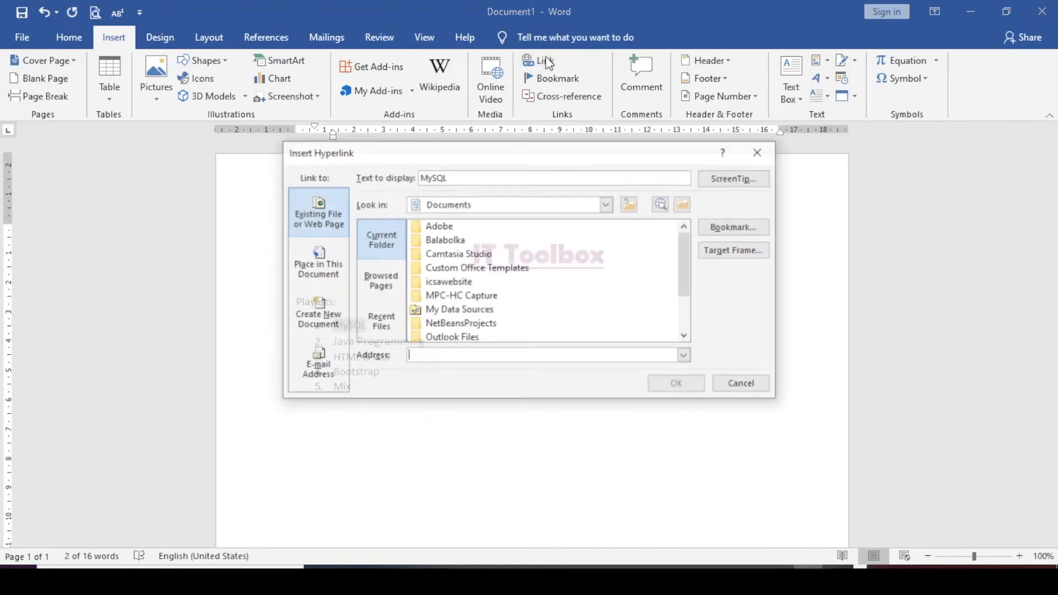
right_click(435, 356)
click(471, 402)
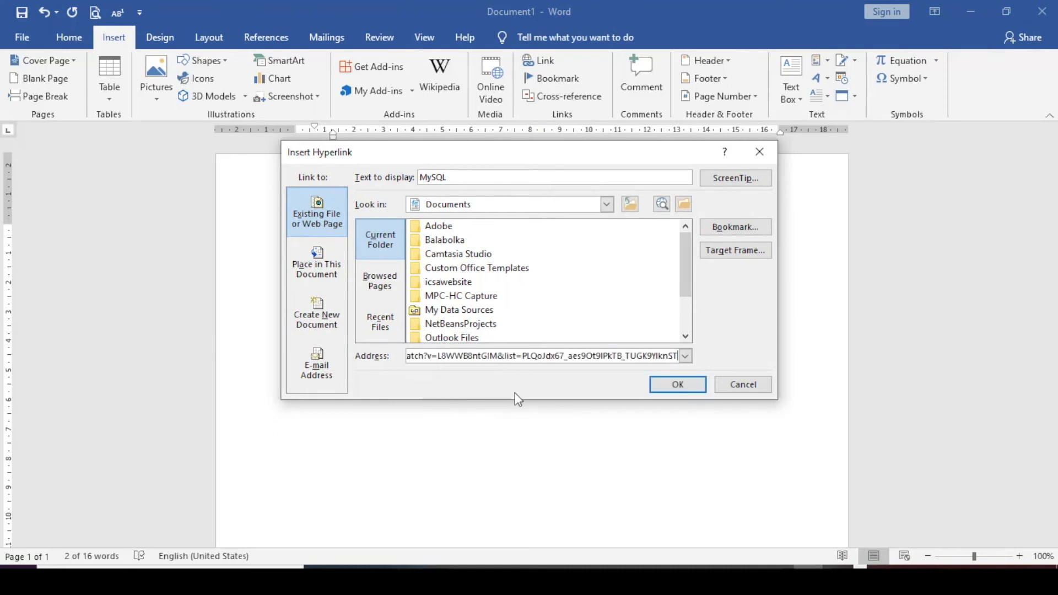
click(675, 385)
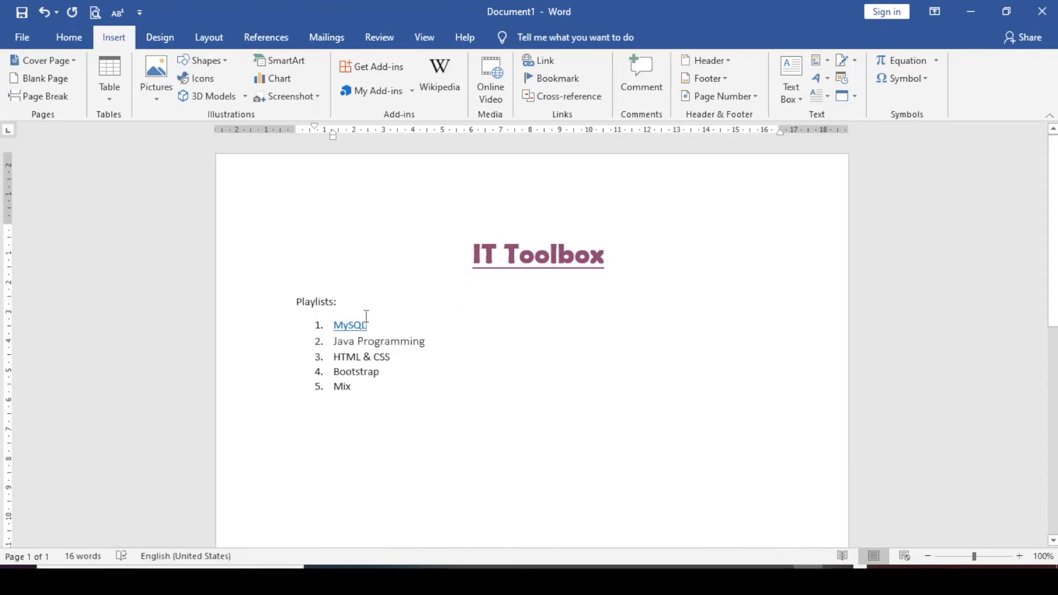
Step: Remove the underline from the linked "MySQL" list item and set its font color to black
mouse_move(338, 328)
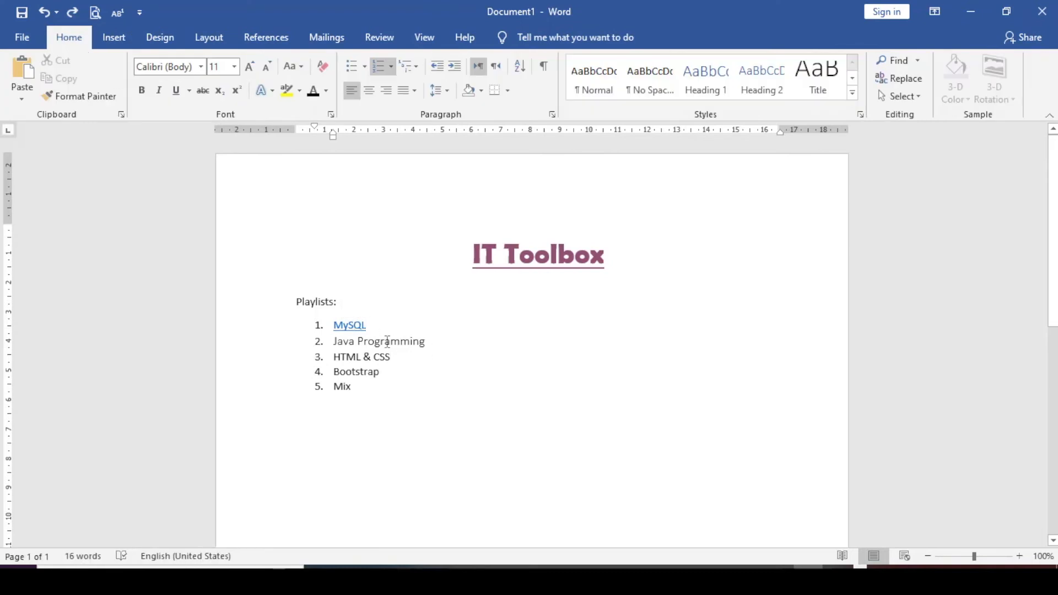
mouse_move(345, 325)
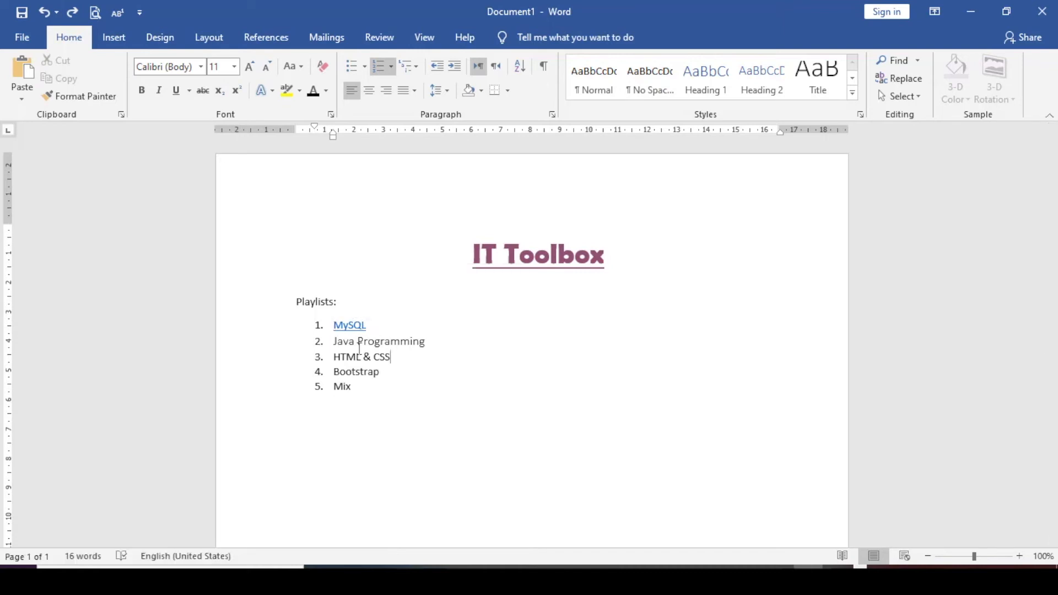
drag(432, 339, 332, 342)
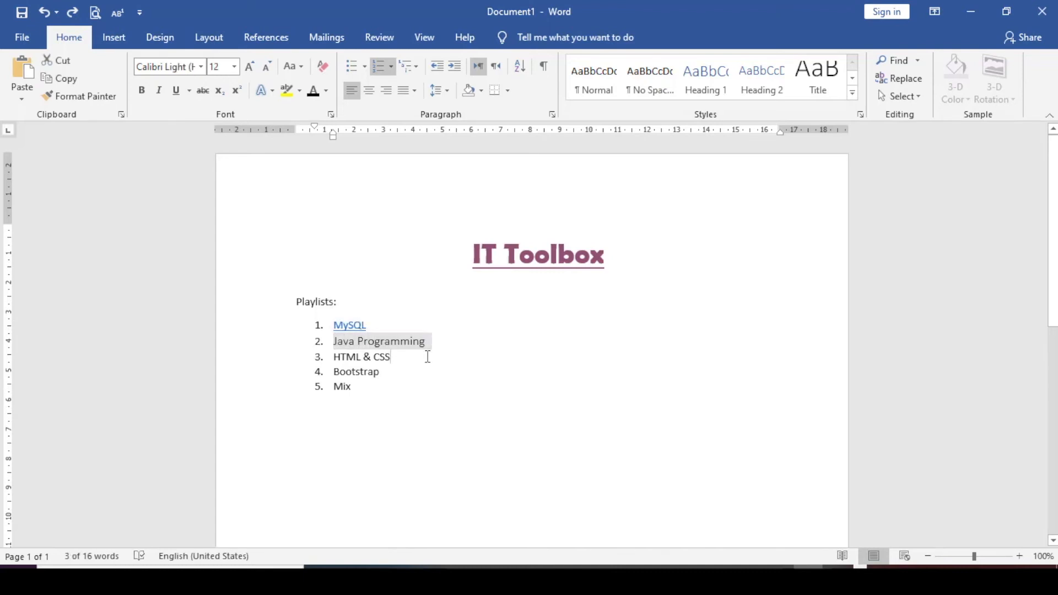
click(369, 324)
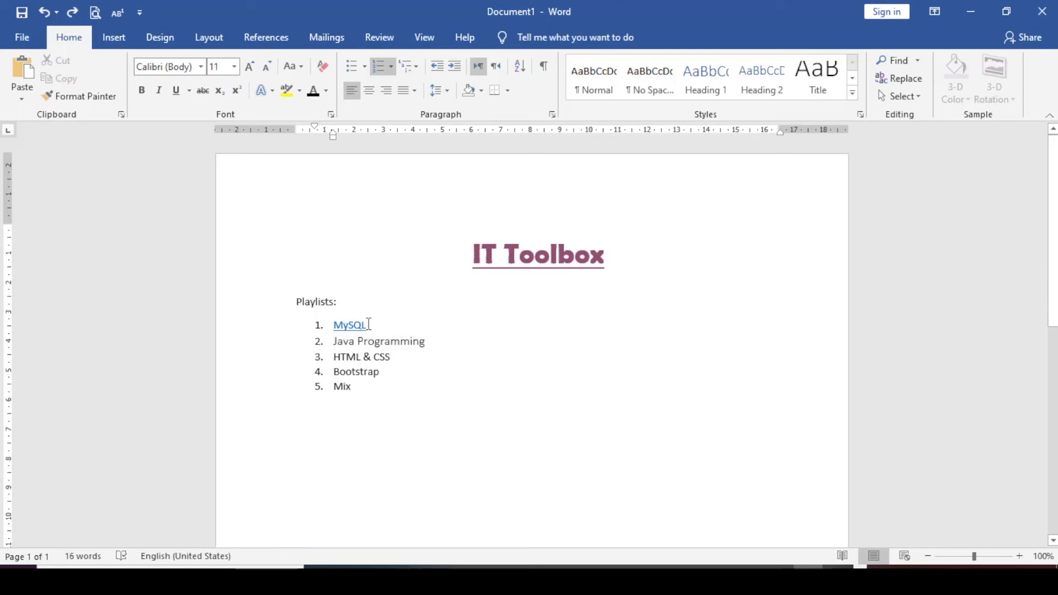
drag(370, 325, 332, 325)
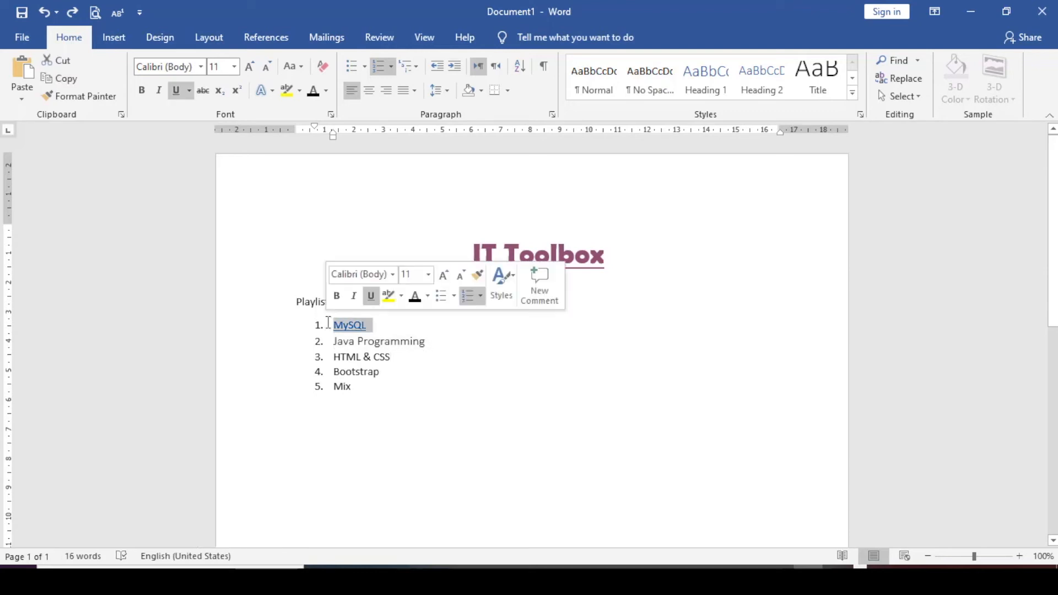
click(178, 90)
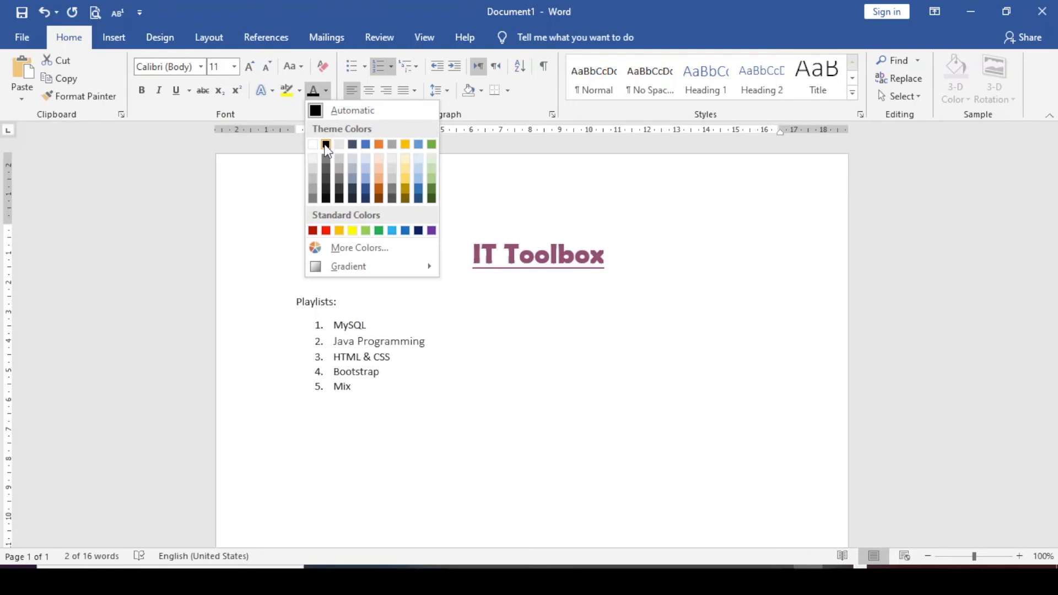
click(325, 145)
click(406, 366)
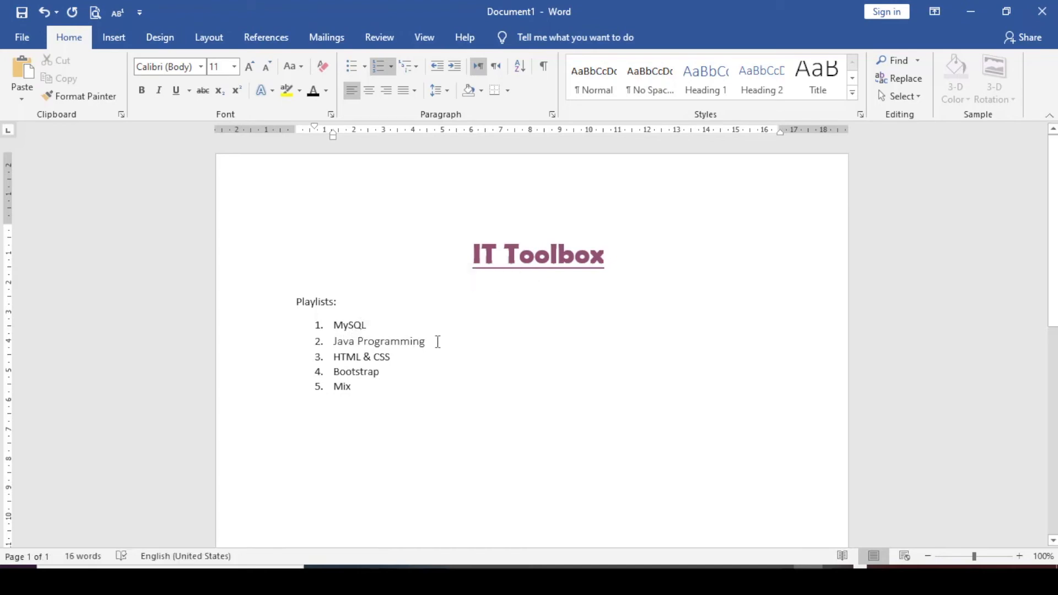
Step: Switch to the Edge browser and return to the channel's created playlists, dismissing the Collections prompt and the mini video player
click(399, 580)
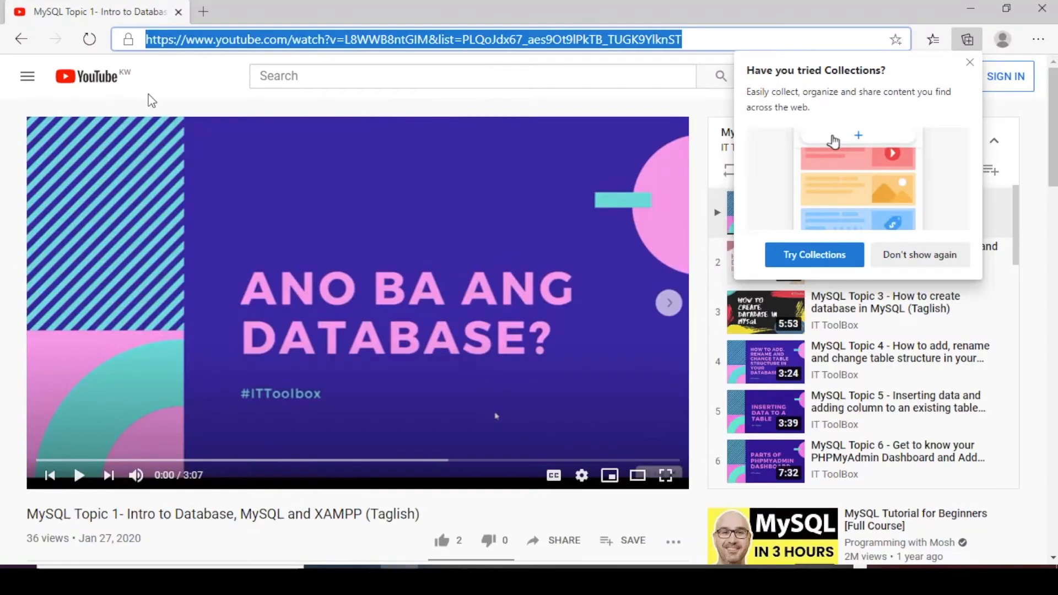
click(20, 43)
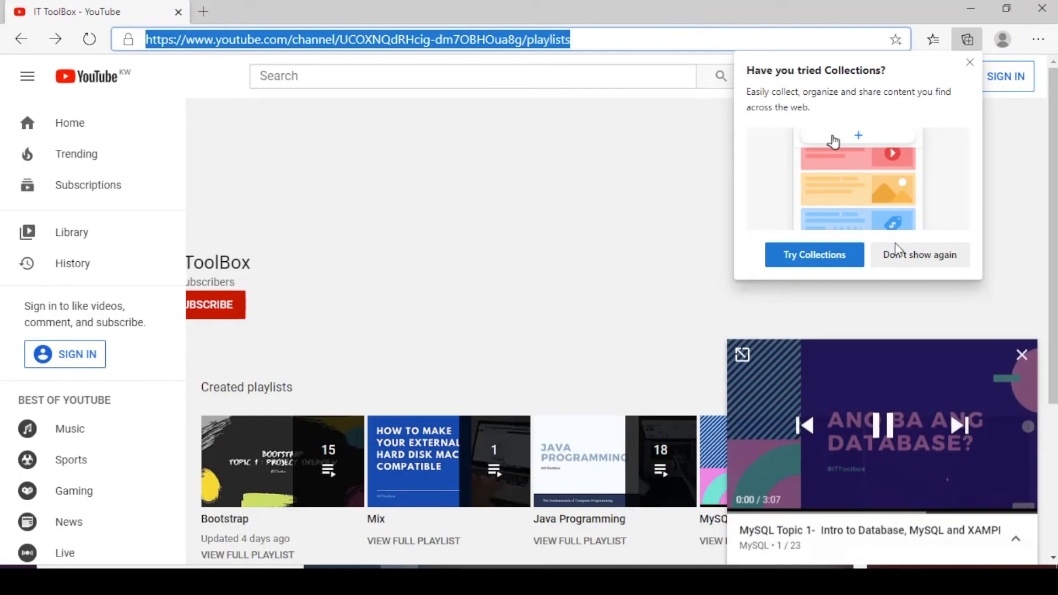
click(971, 65)
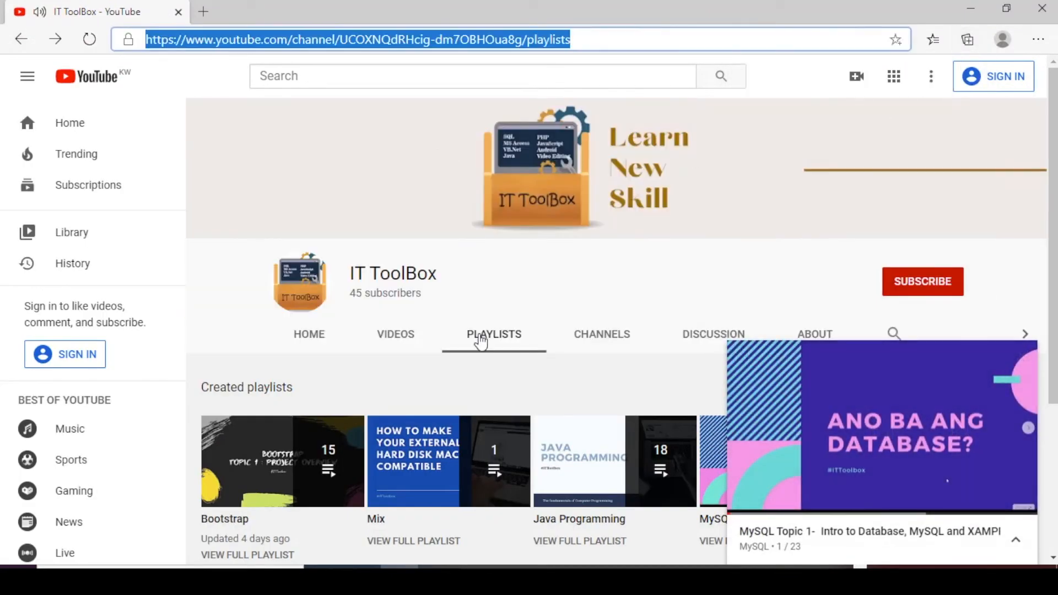
scroll(480, 345, down, 4)
click(1023, 357)
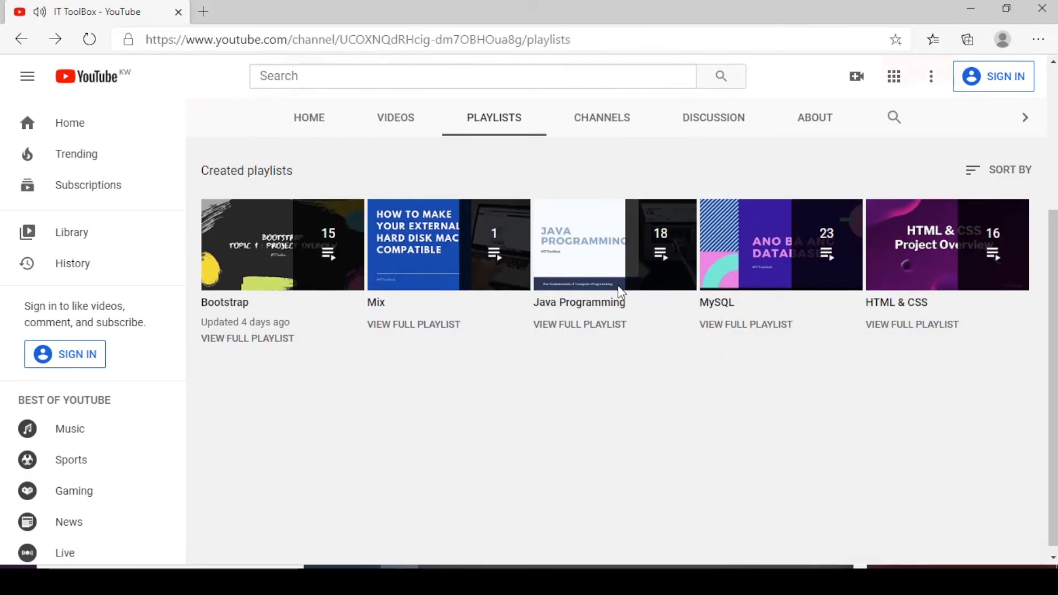
Step: Open the Java Programming playlist and copy its full web address
click(595, 248)
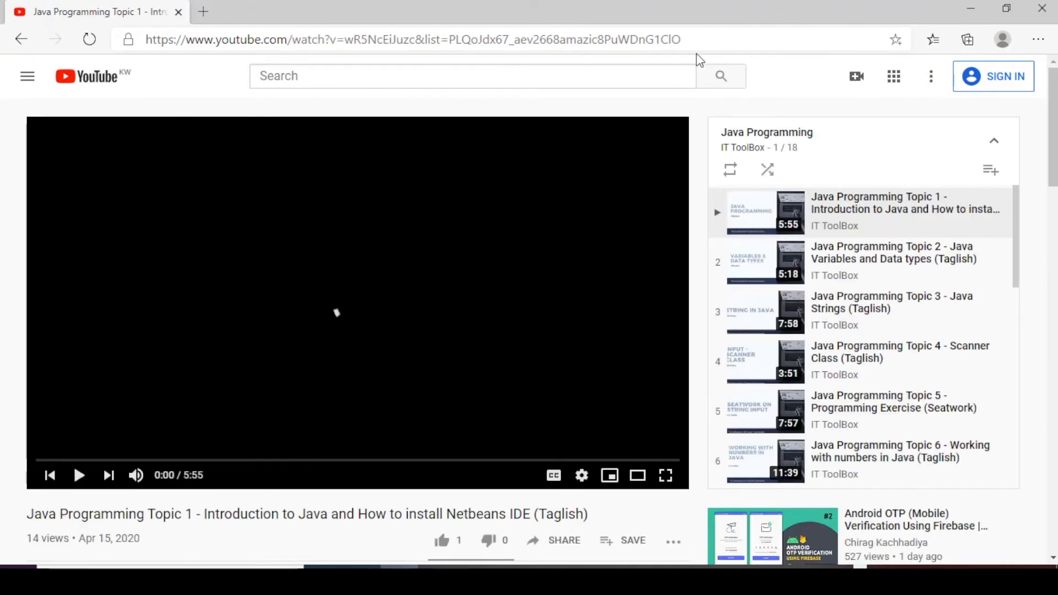
click(710, 42)
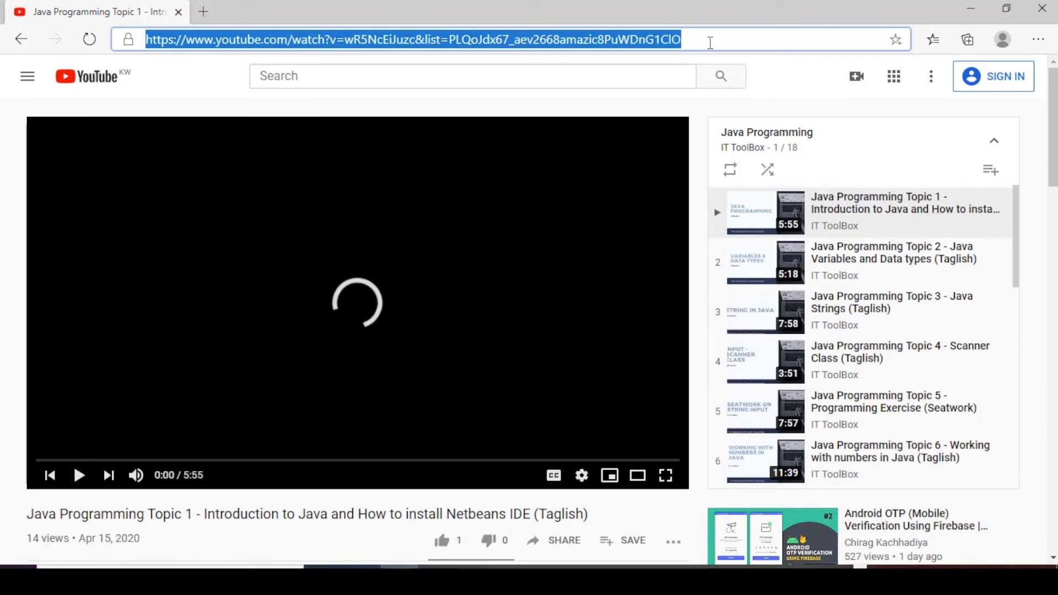
Step: Switch to Word and hyperlink the "Java Programming" list item to the copied playlist address
key(alt+Tab)
drag(414, 343, 336, 342)
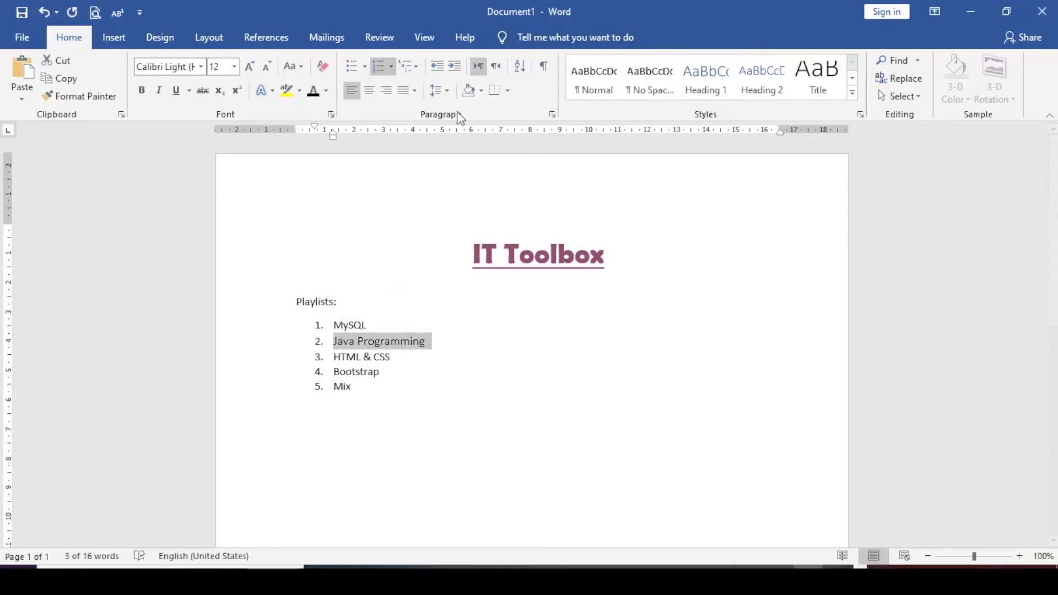
click(114, 38)
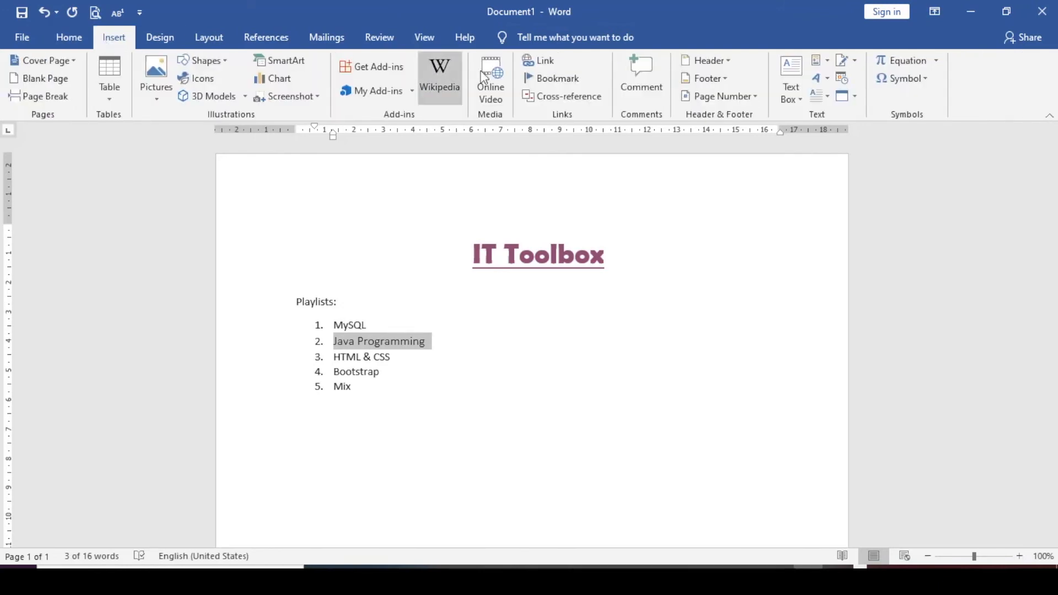
click(545, 60)
key(ctrl+v)
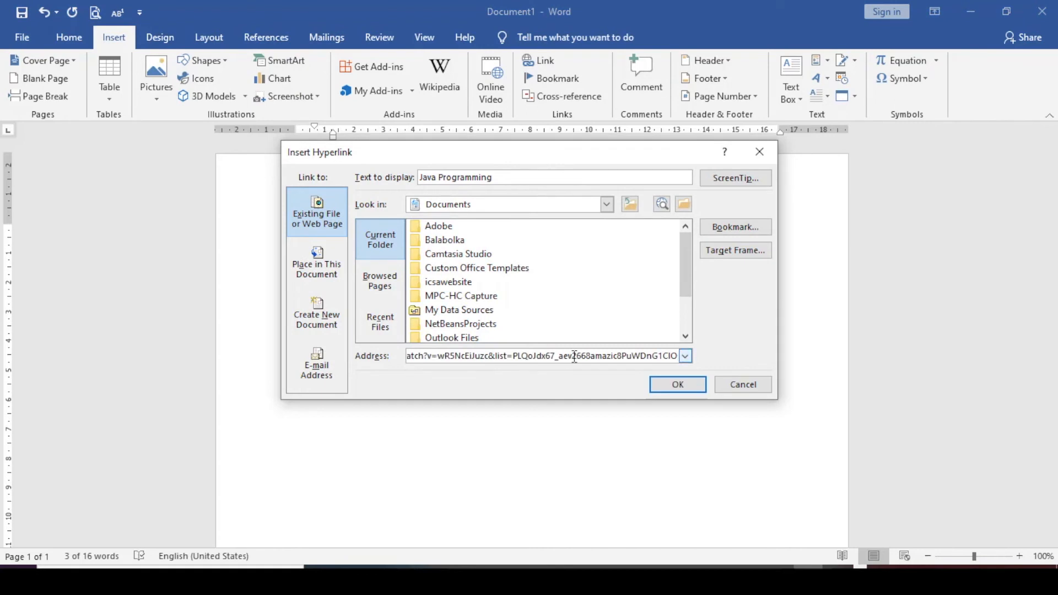
click(678, 388)
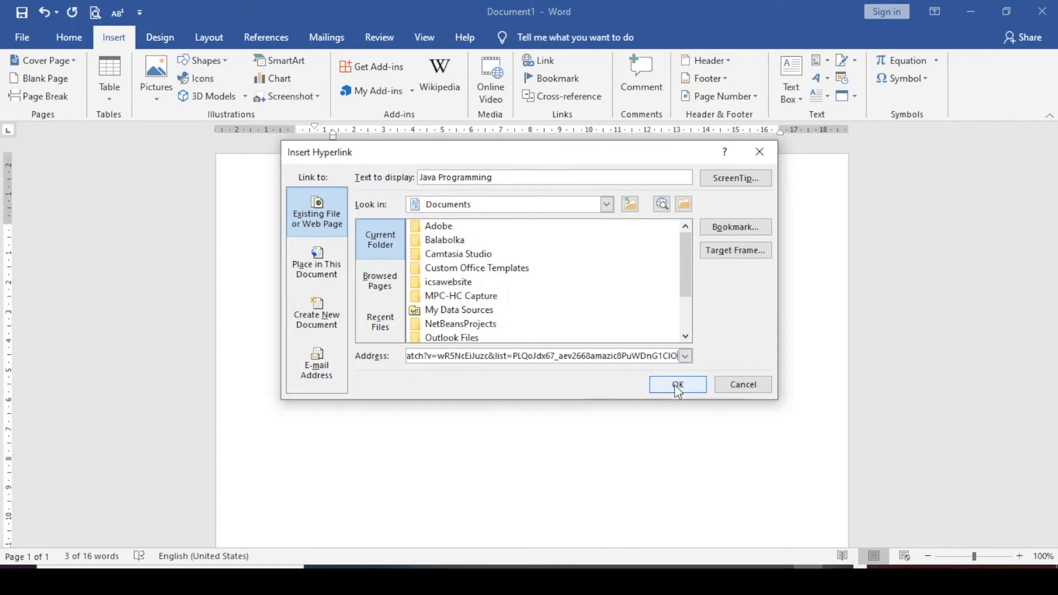
click(677, 385)
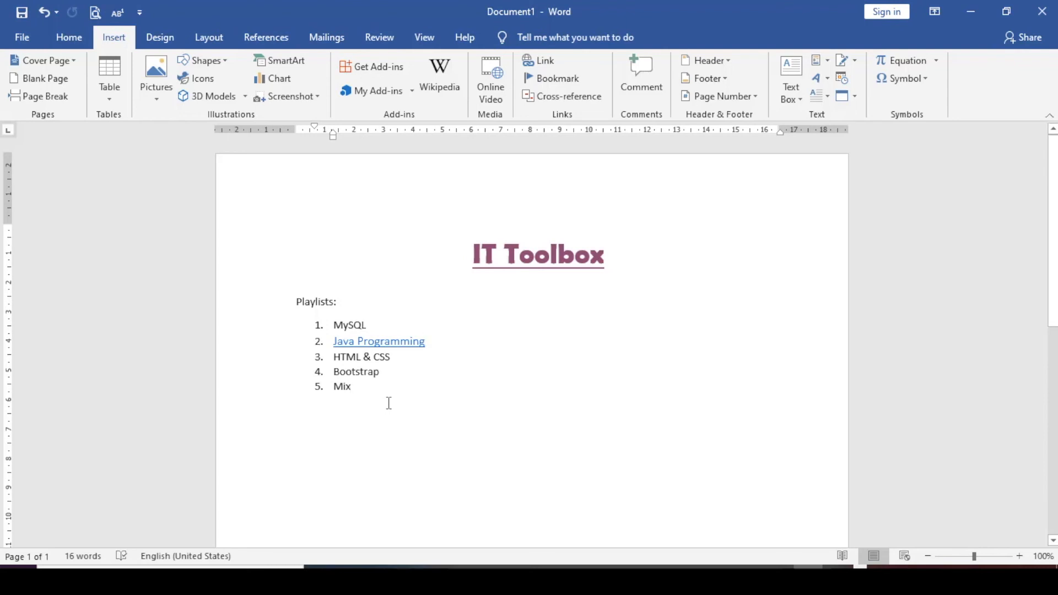
Step: Add a sixth list item reading "Sample File" below "Mix"
key(Return)
text(Sample Video)
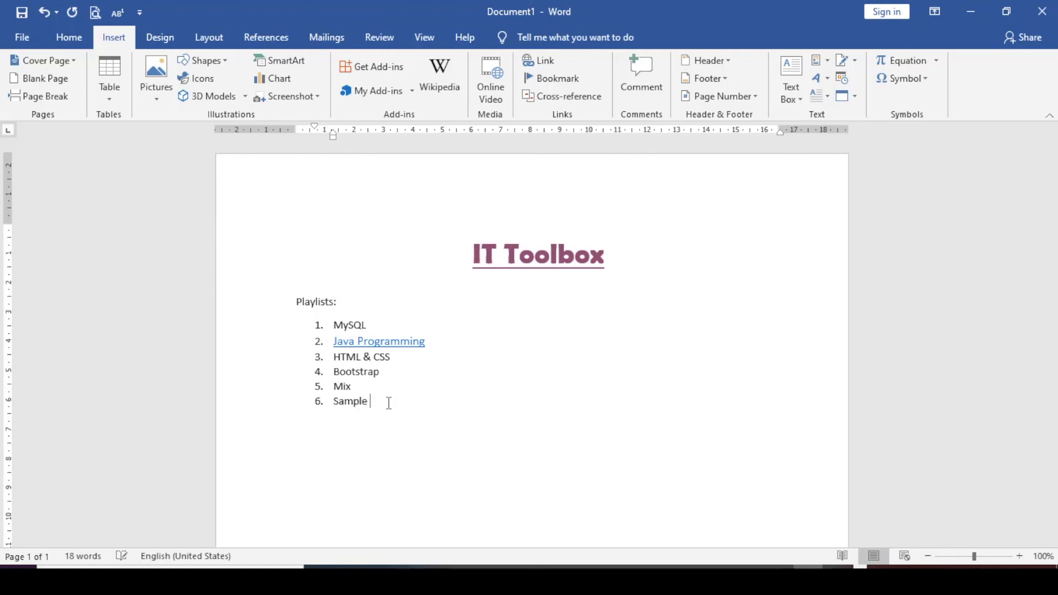
key(BackSpace)
key(BackSpace)
key(BackSpace)
key(BackSpace)
key(BackSpace)
text(H)
key(BackSpace)
text(File)
Step: Hyperlink the "Sample File" list item to "subscribe now final.mp4" in the Desktop folder "it toolbox credit videos"
key(shift+Left)
key(shift+Left)
key(shift+Left)
key(shift+Left)
key(shift+Left)
key(shift+Left)
key(shift+Left)
key(shift+Left)
key(shift+Left)
key(shift+Left)
key(shift+Left)
key(shift+Left)
key(shift+Left)
key(shift+Left)
key(shift+Left)
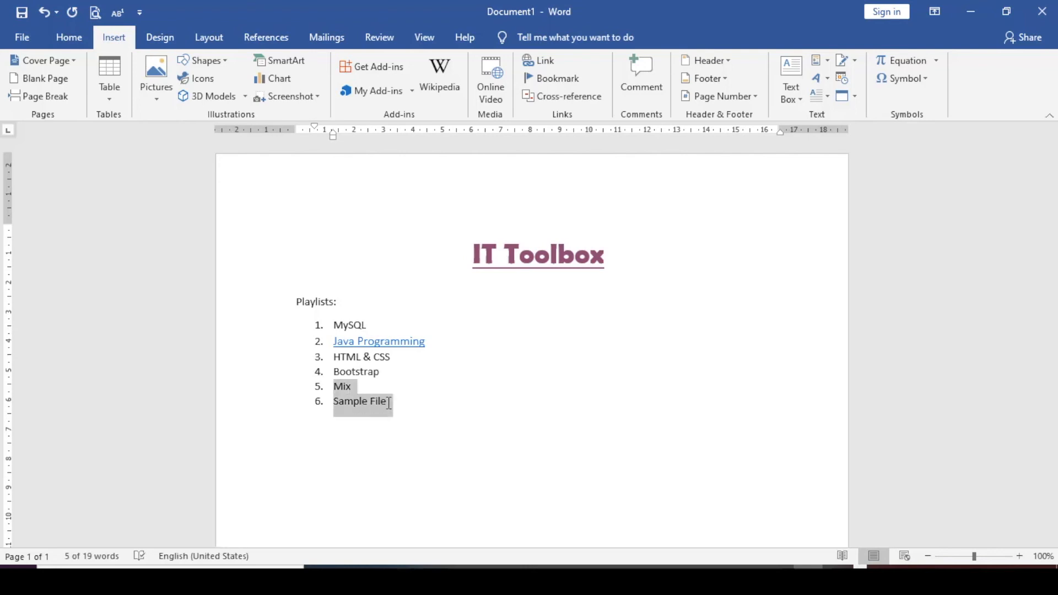
key(shift+Right)
key(shift+Right)
key(shift+Right)
key(shift+Right)
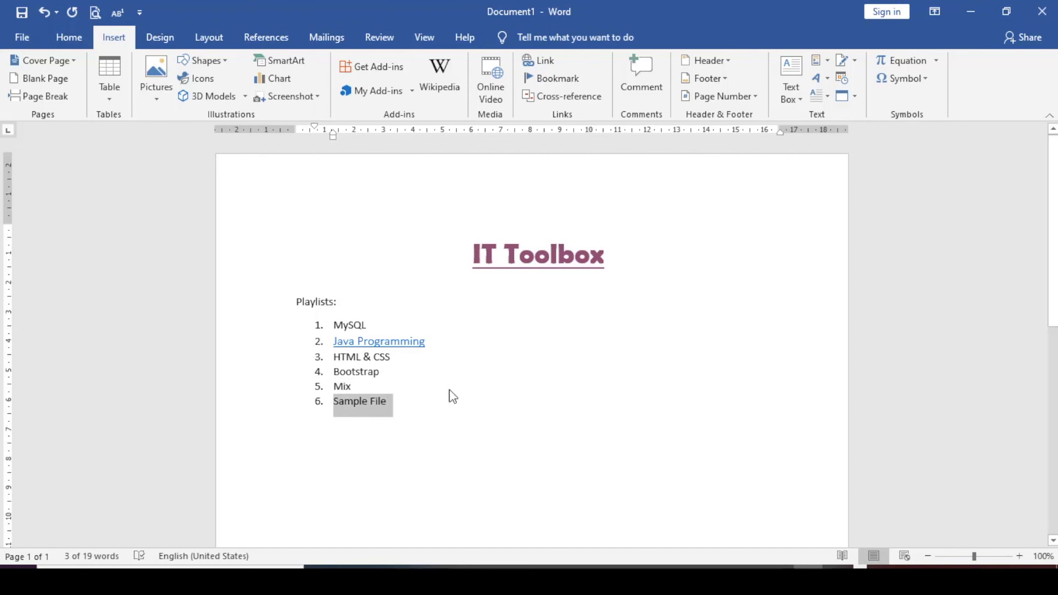
click(546, 62)
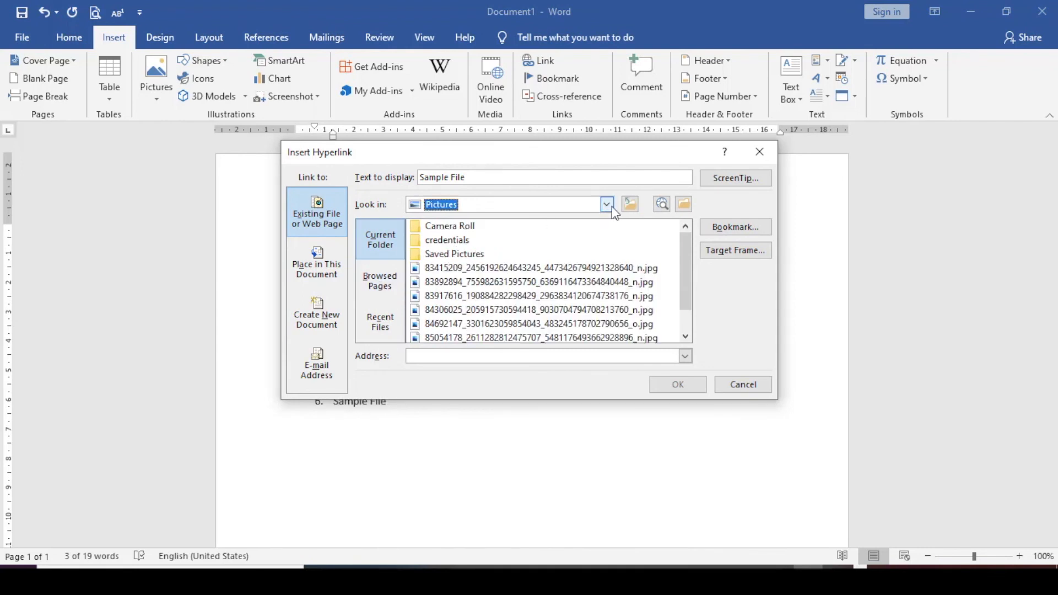
click(608, 207)
click(543, 220)
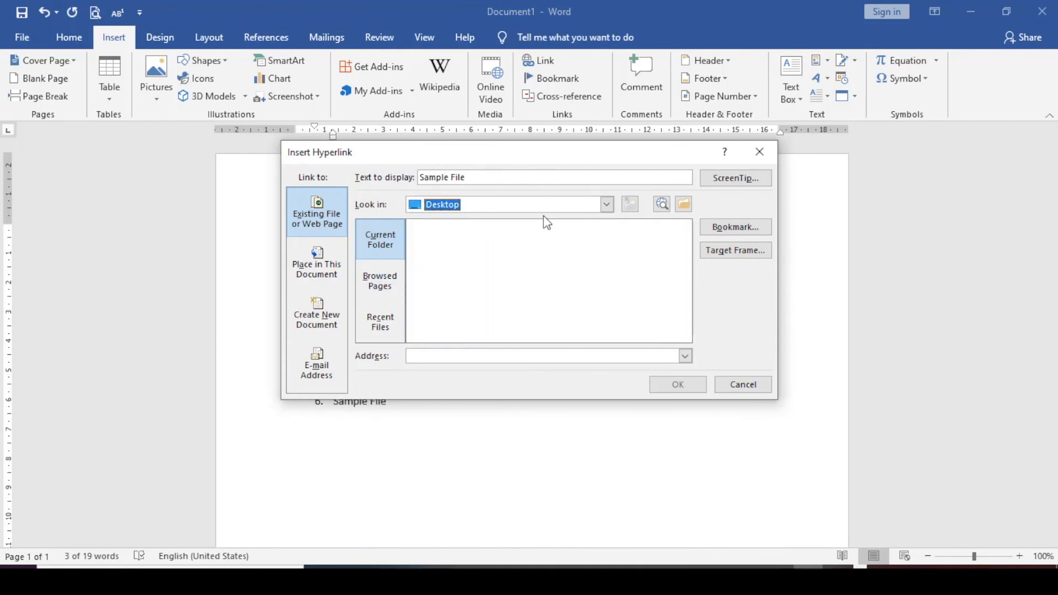
scroll(490, 310, down, 3)
double_click(449, 254)
scroll(475, 296, down, 3)
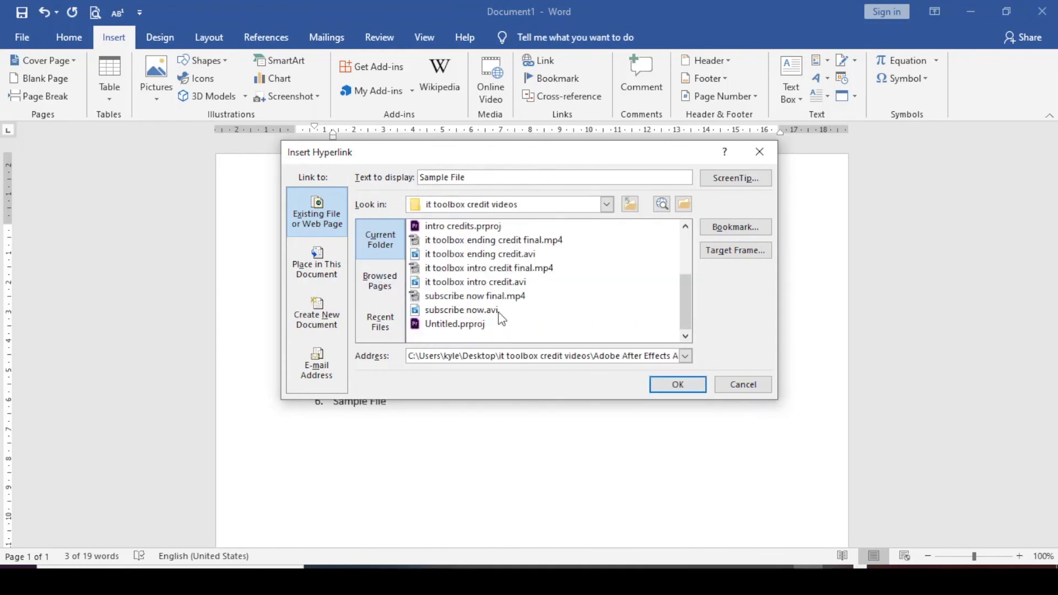
click(480, 301)
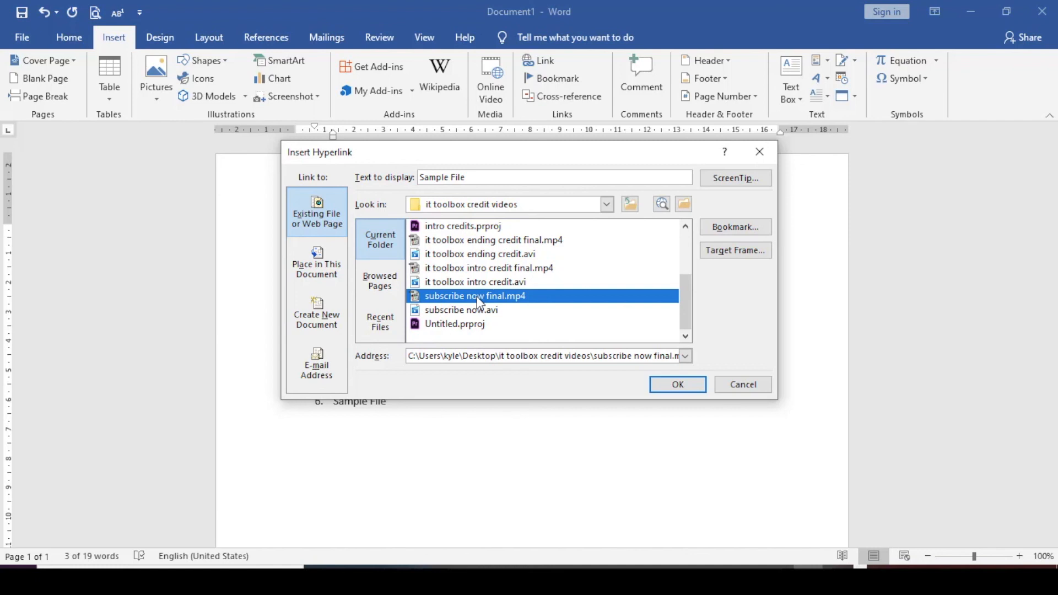
click(677, 384)
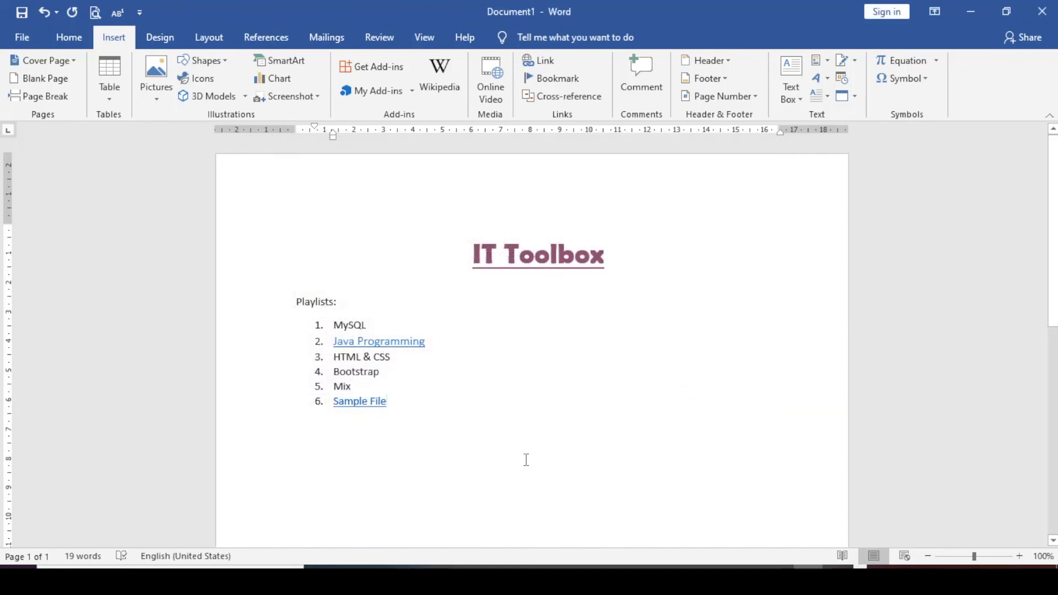
Step: Follow the "Sample File" link to test opening the linked video
mouse_move(353, 404)
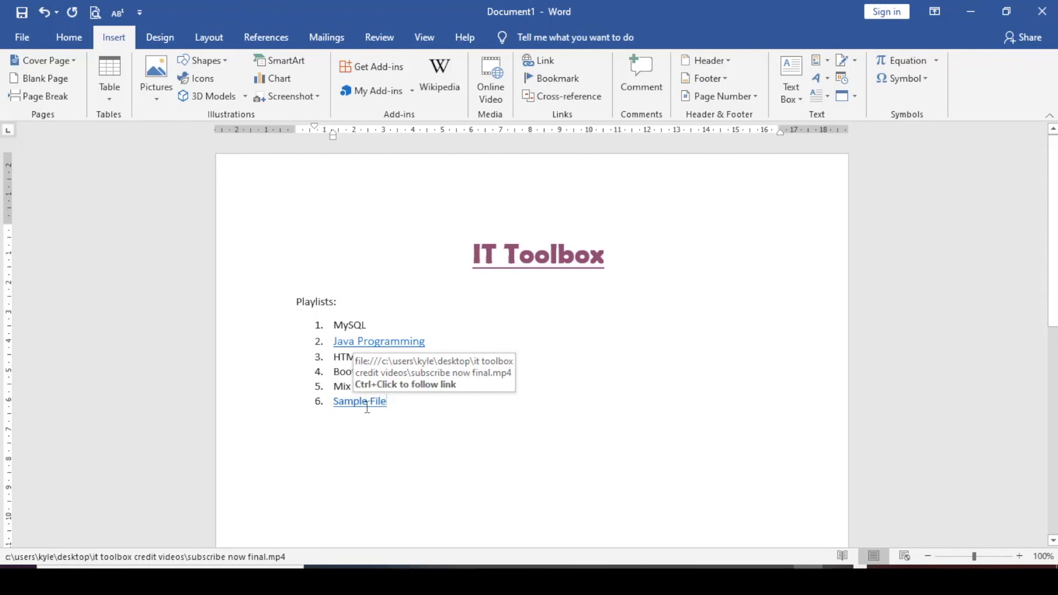
ctrl+click(367, 402)
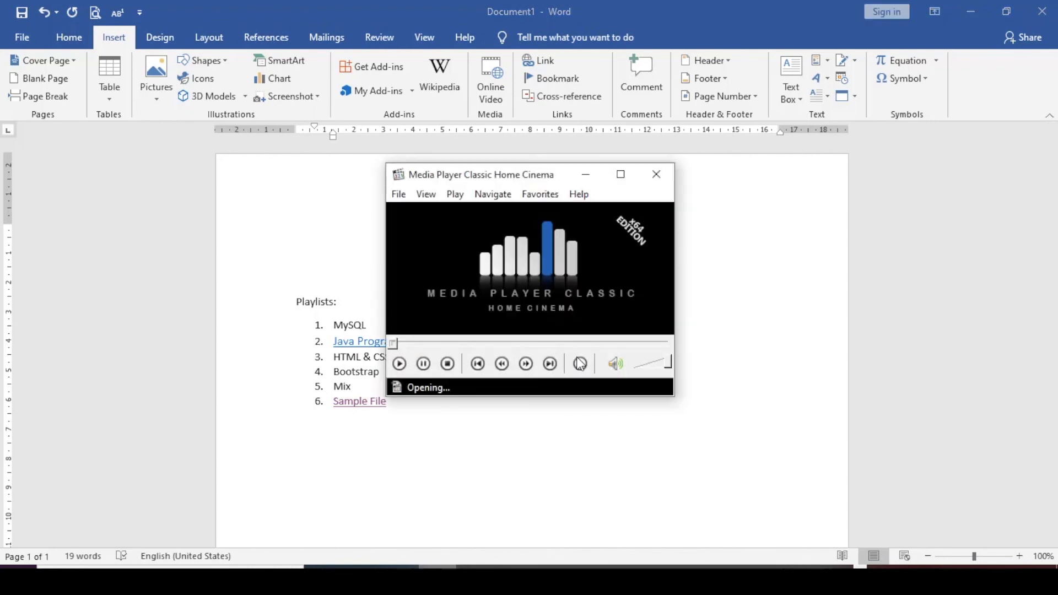